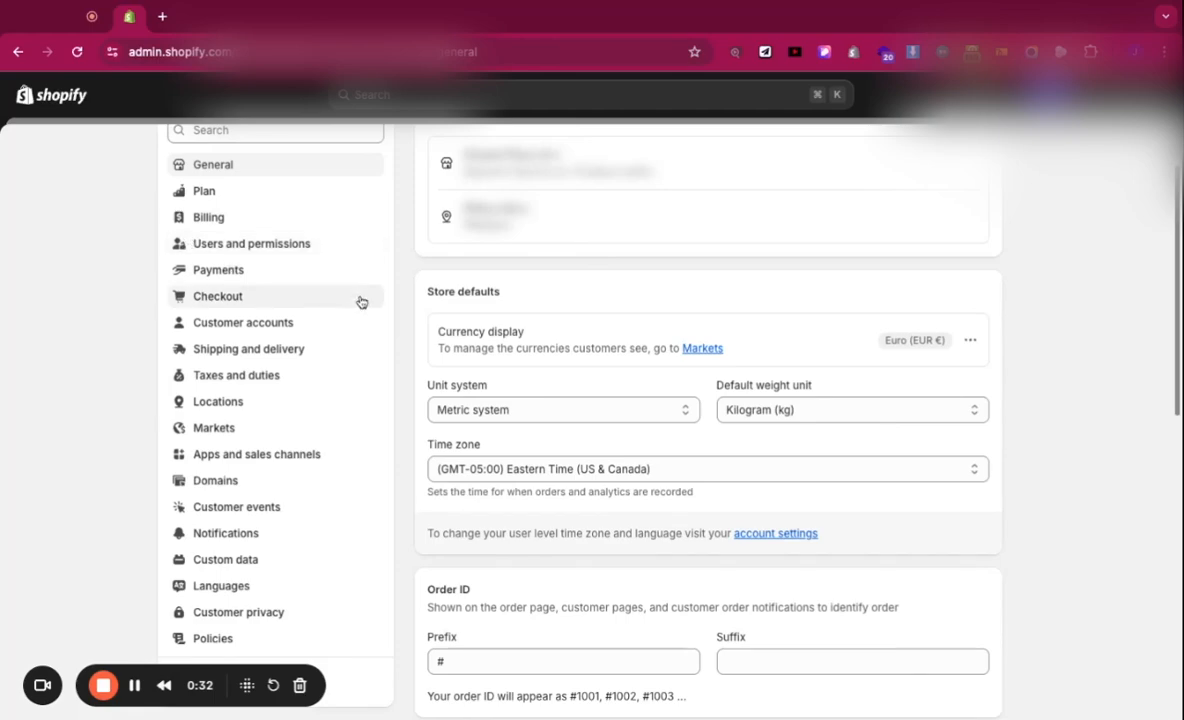
# Step: Scroll the General settings to view store defaults: Metric system, Kilogram (kg), Eastern Time
pyautogui.scroll(-1, 358, 298)
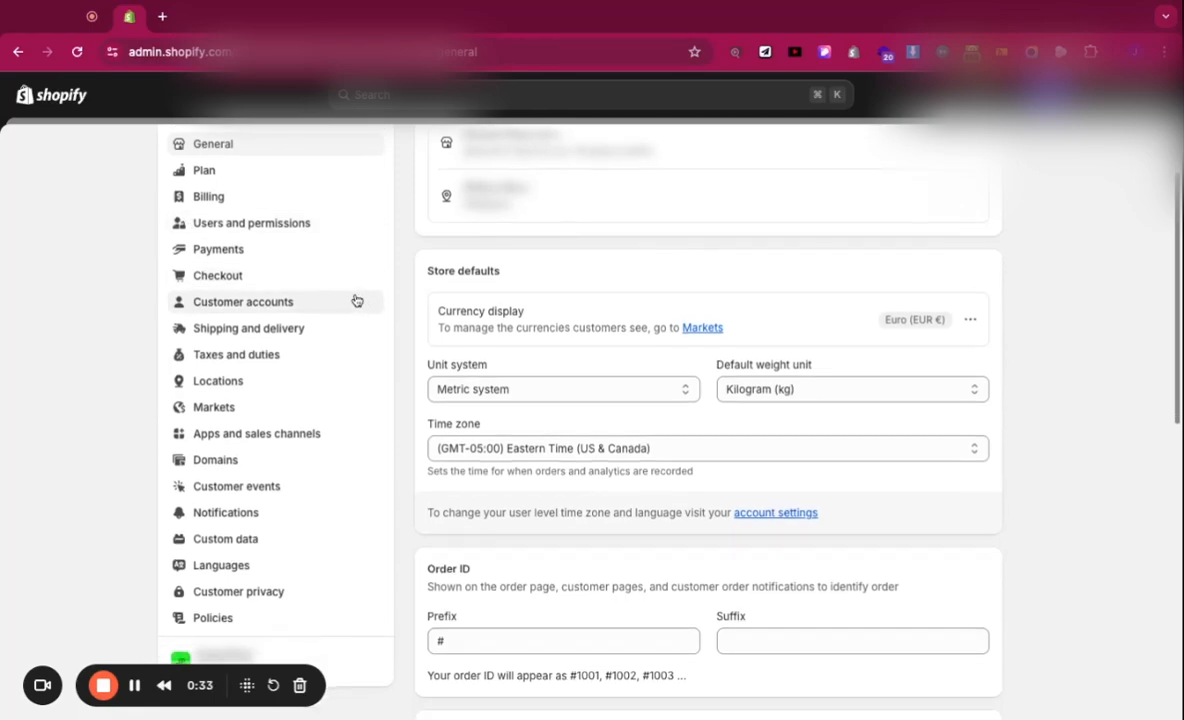
# Step: Copy the Collaborator Request Code from the Collaborators section of Users and permissions
pyautogui.click(302, 223)
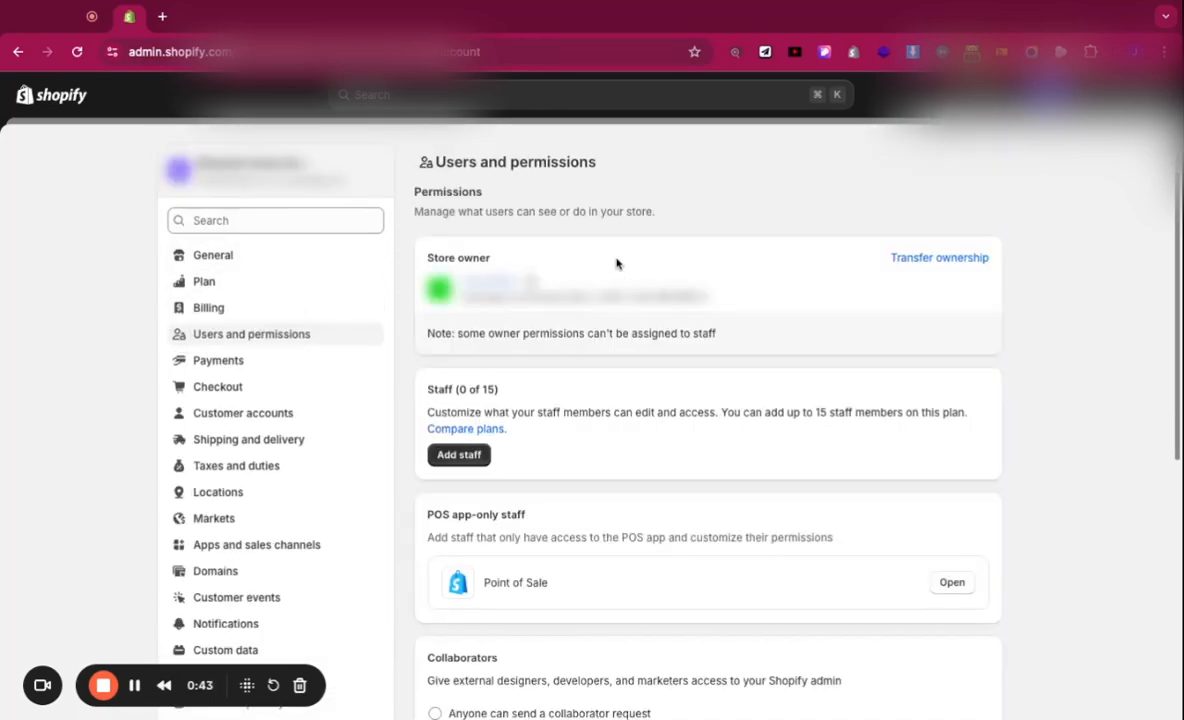
pyautogui.scroll(-1, 616, 255)
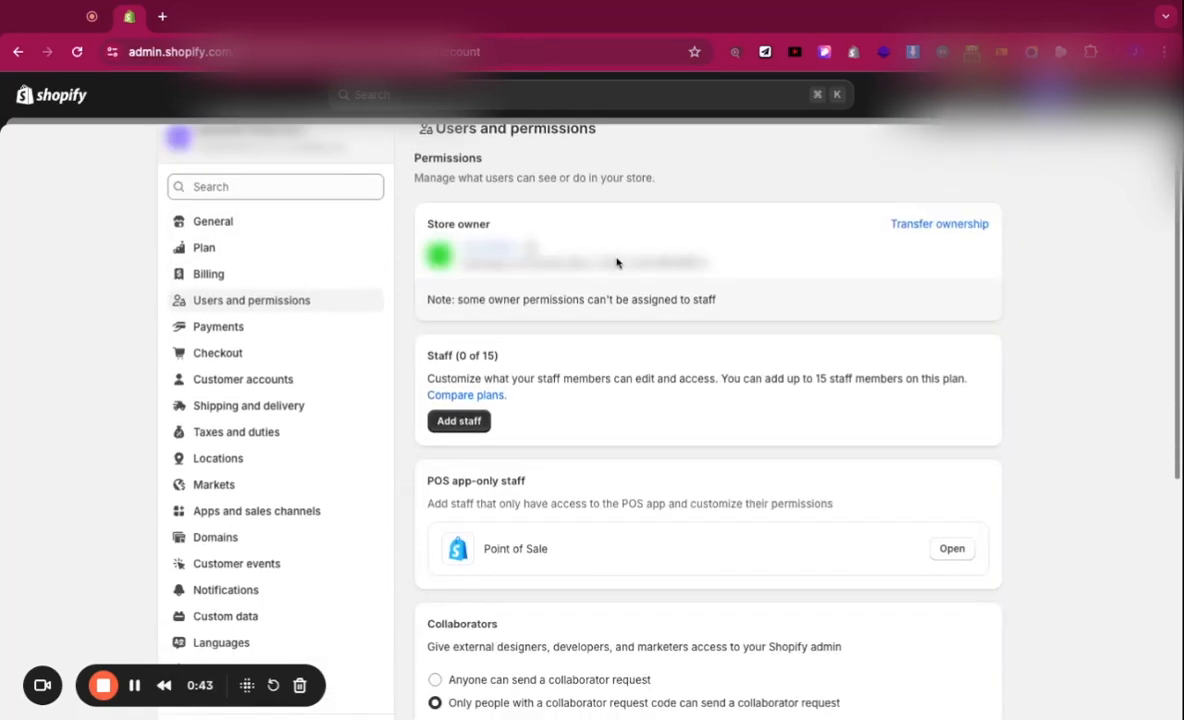
pyautogui.scroll(-3, 616, 255)
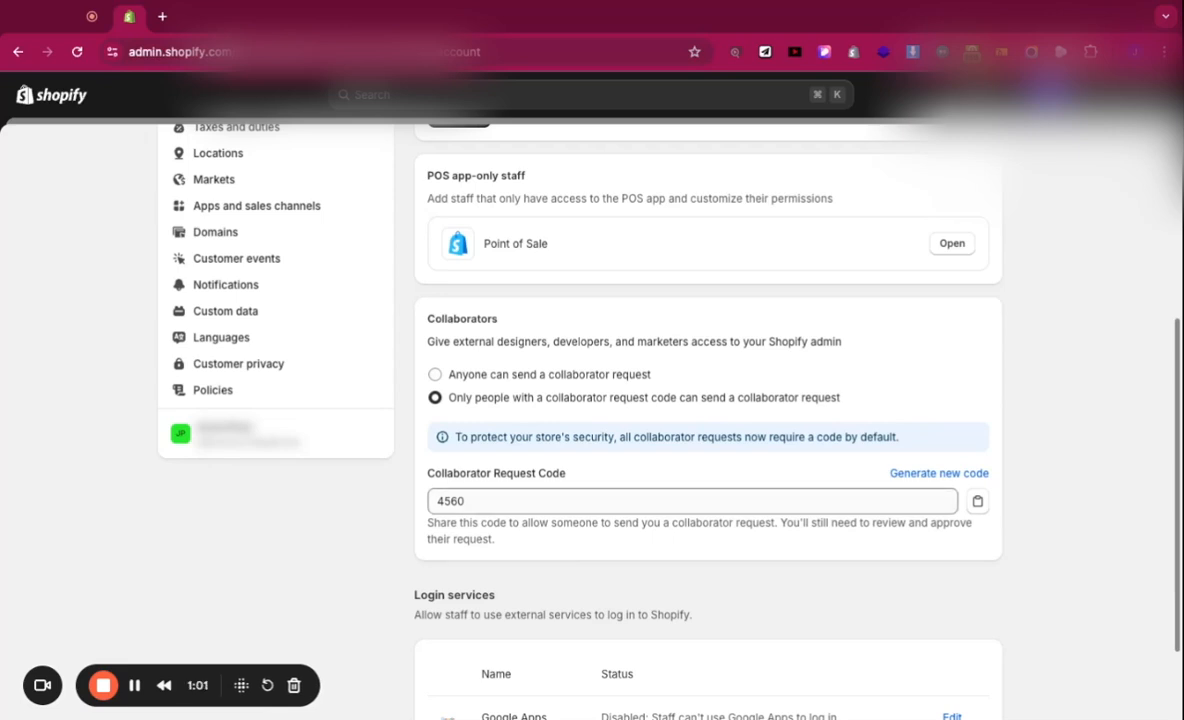
pyautogui.click(977, 505)
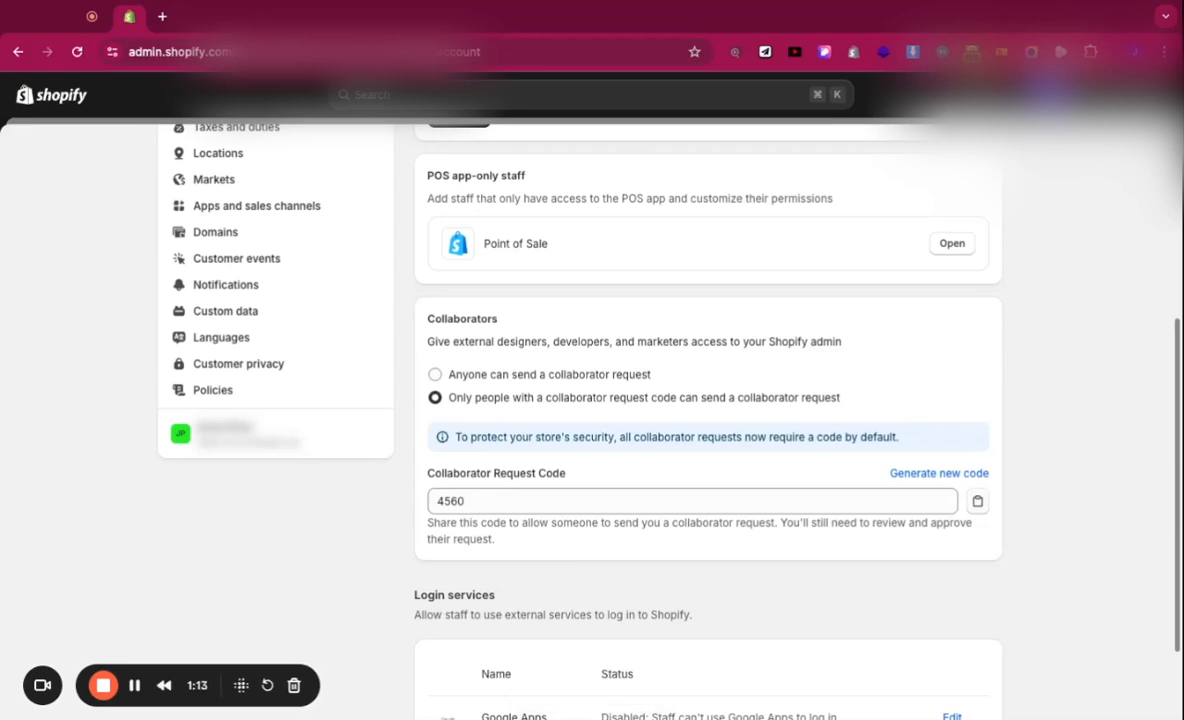
pyautogui.scroll(-2, 761, 521)
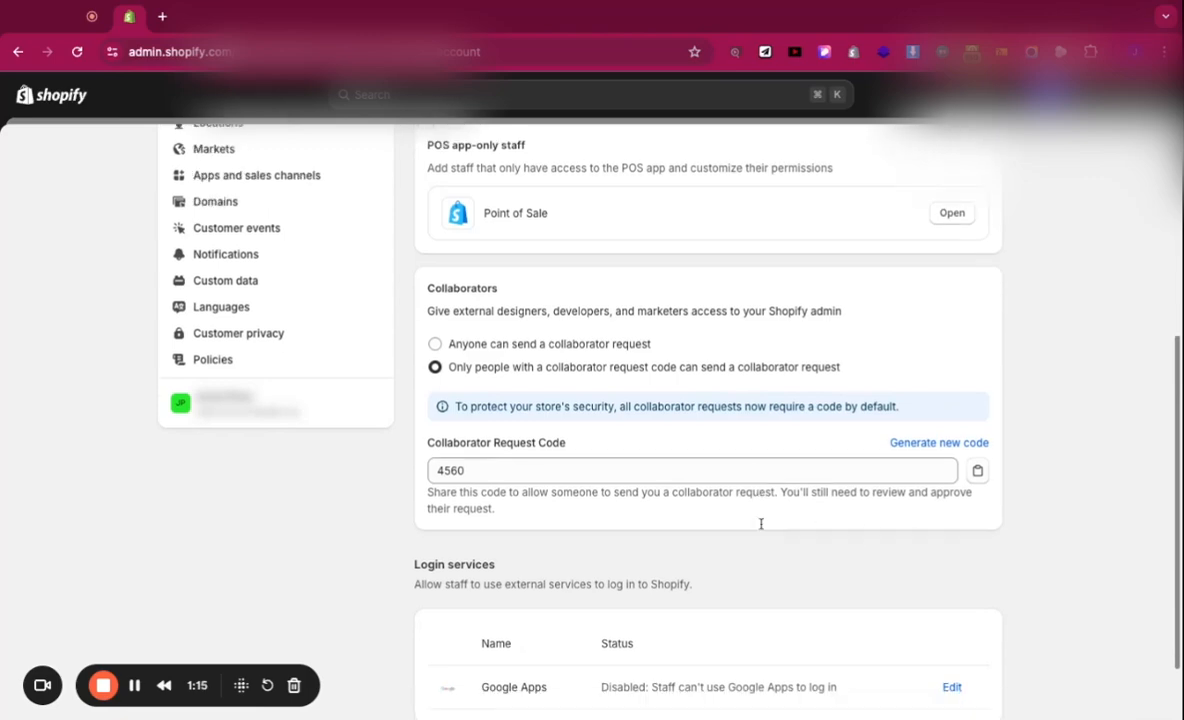
pyautogui.scroll(3, 761, 521)
pyautogui.scroll(1, 761, 517)
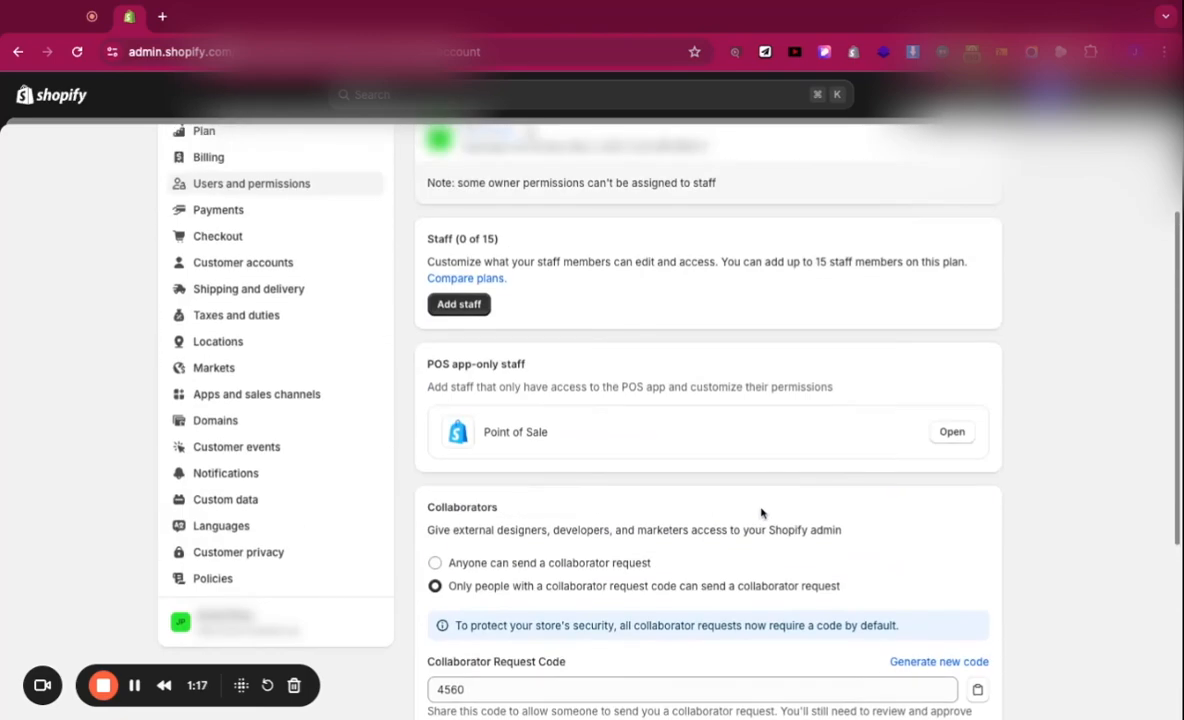
pyautogui.scroll(1, 761, 513)
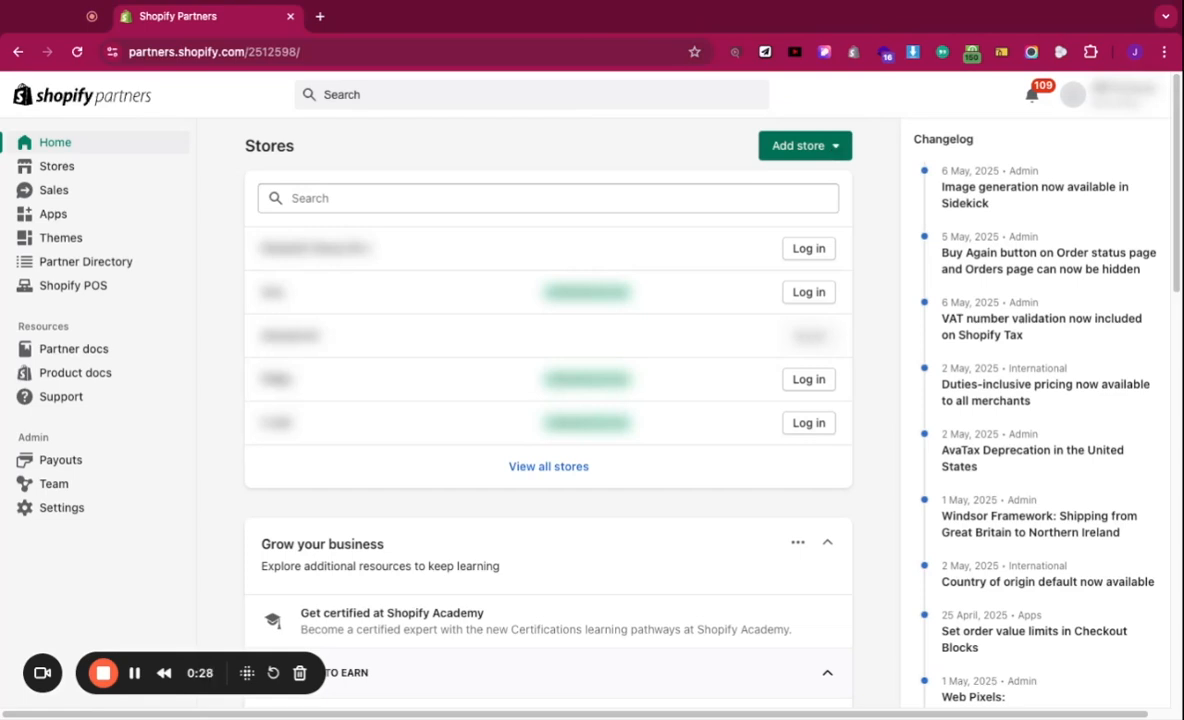
# Step: Start a Request access to store form from the Partners Add store menu
pyautogui.click(805, 145)
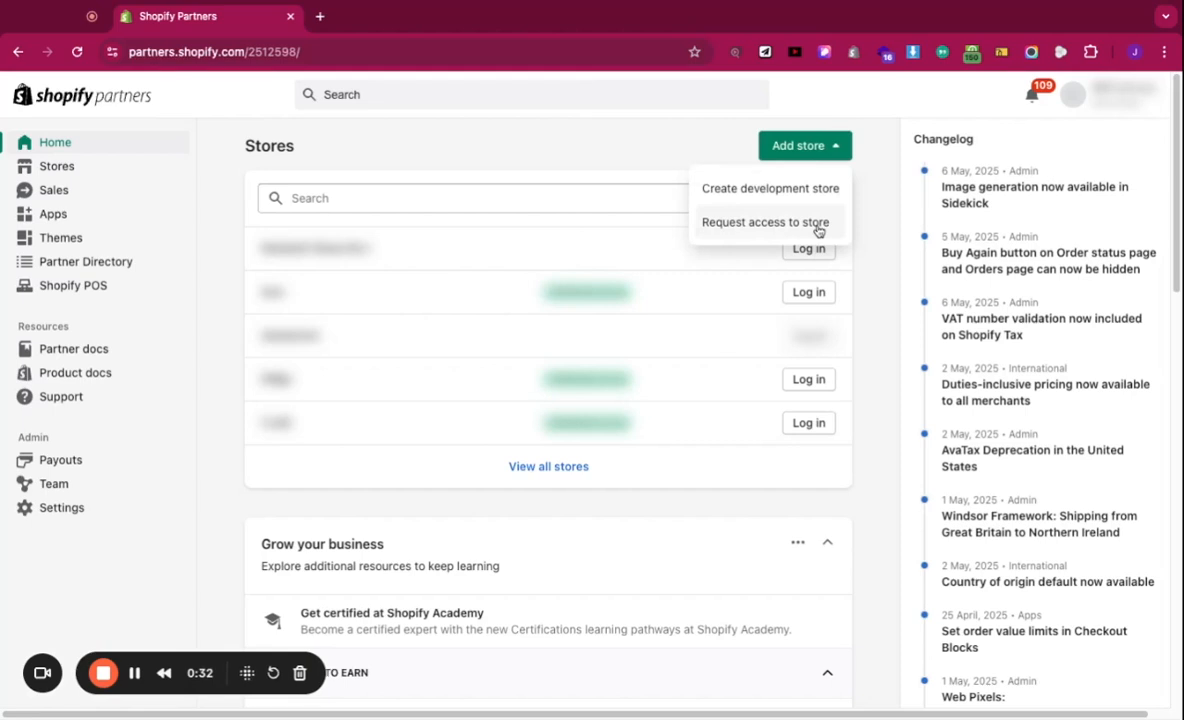
pyautogui.click(838, 195)
pyautogui.click(816, 222)
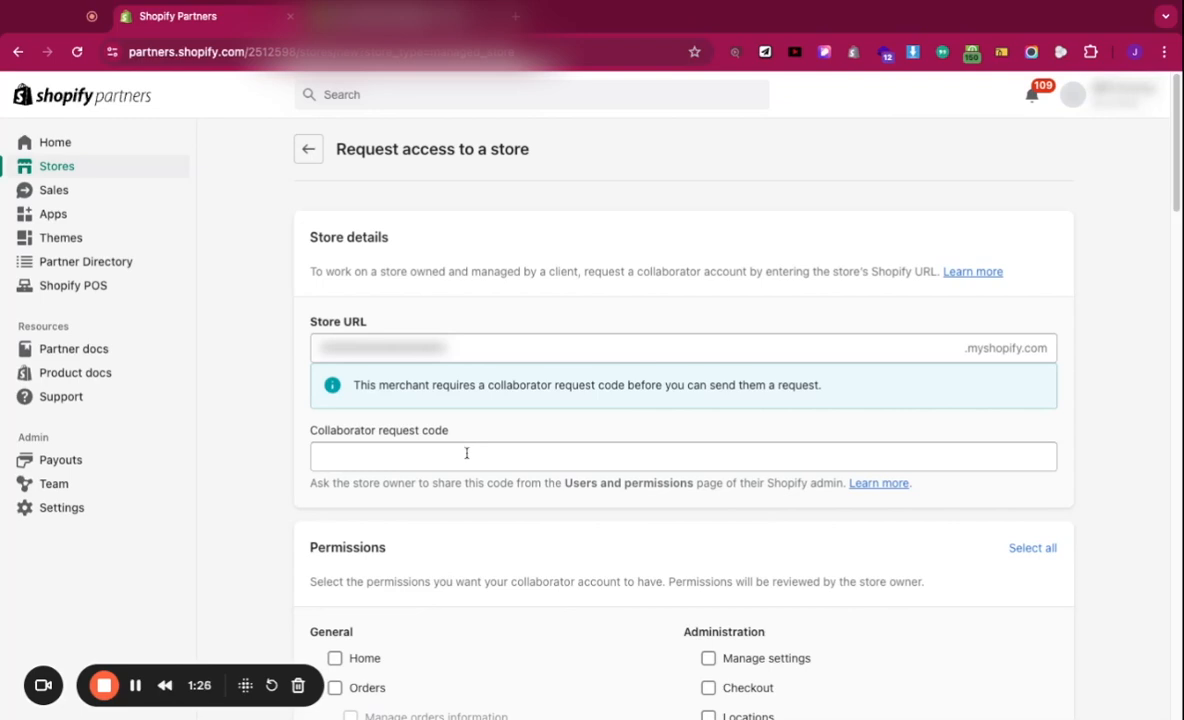
# Step: Enter the store's collaborator request code, then review the Permissions checklist
pyautogui.click(466, 455)
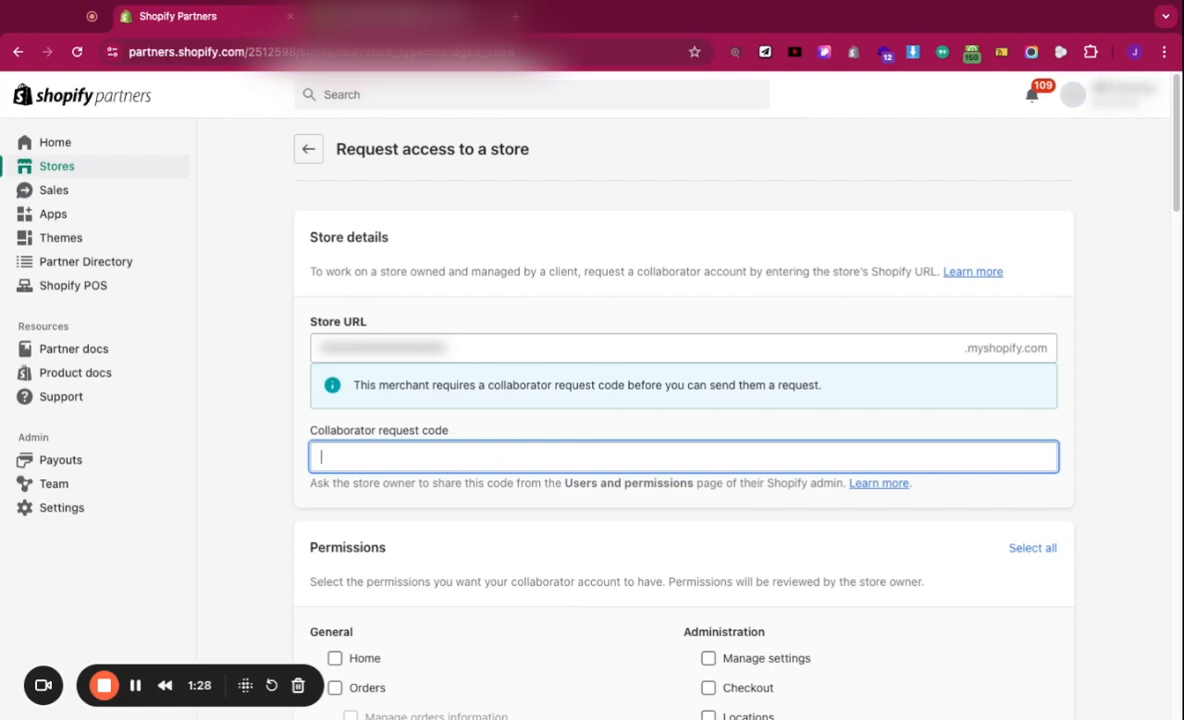
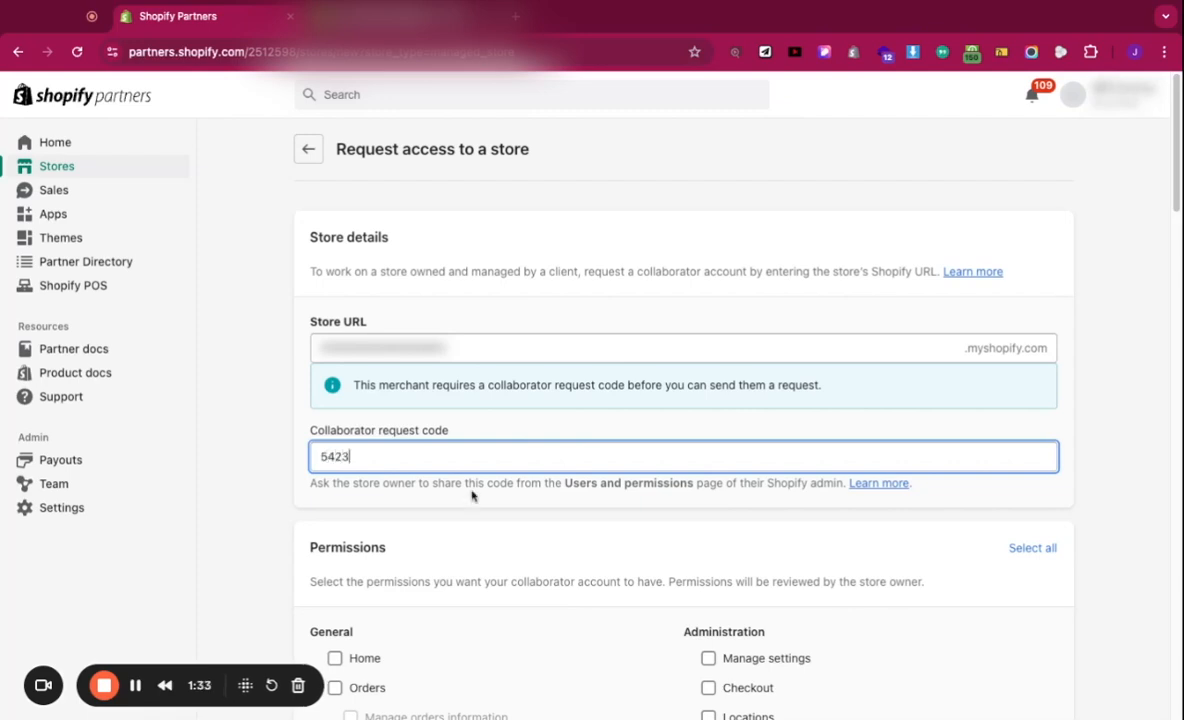
pyautogui.scroll(-3, 484, 488)
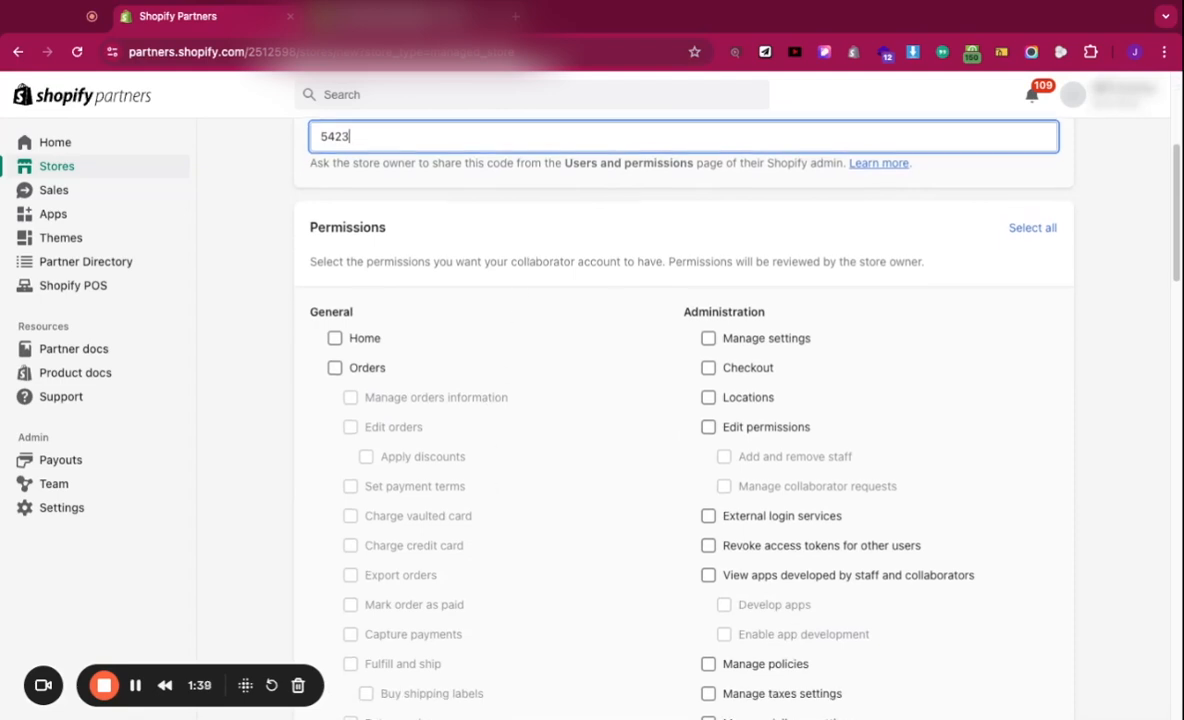
pyautogui.scroll(-2, 565, 232)
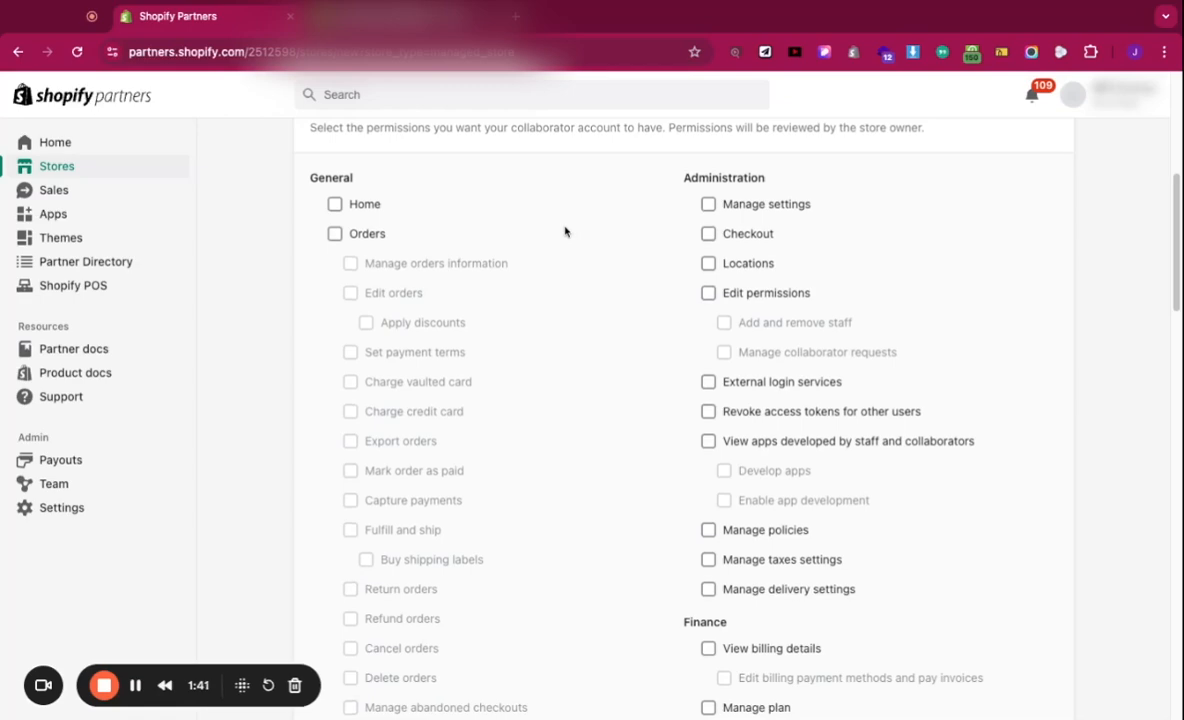
pyautogui.scroll(-3, 565, 232)
pyautogui.scroll(1, 565, 232)
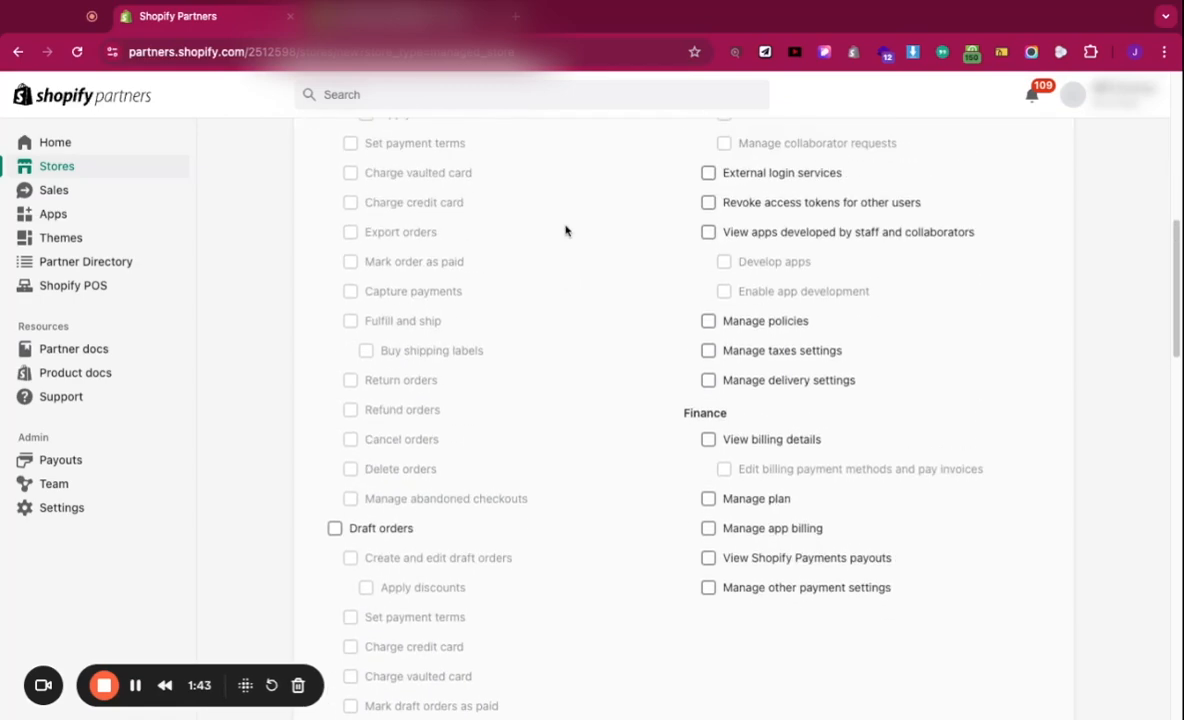
pyautogui.scroll(2, 565, 232)
pyautogui.scroll(2, 565, 232)
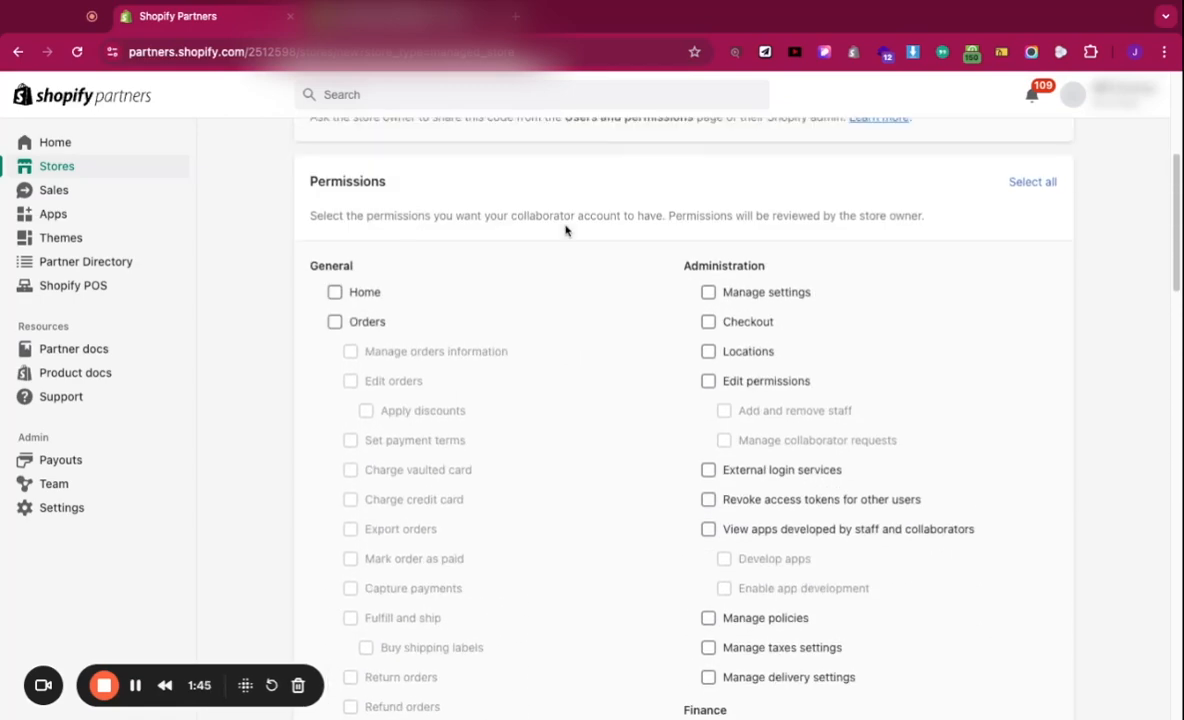
pyautogui.scroll(-15, 565, 231)
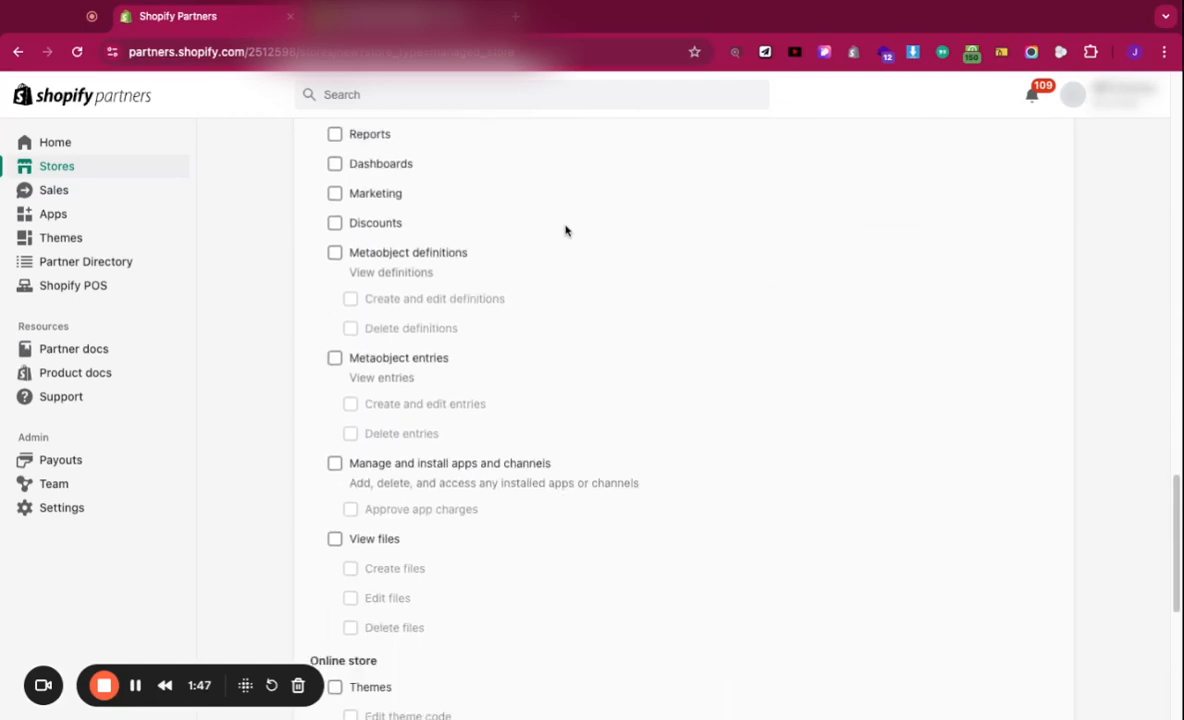
pyautogui.scroll(-2, 565, 231)
# Step: Request Themes, Edit theme code, Blog posts and pages, Search and navigation, and Domains permissions
pyautogui.click(335, 448)
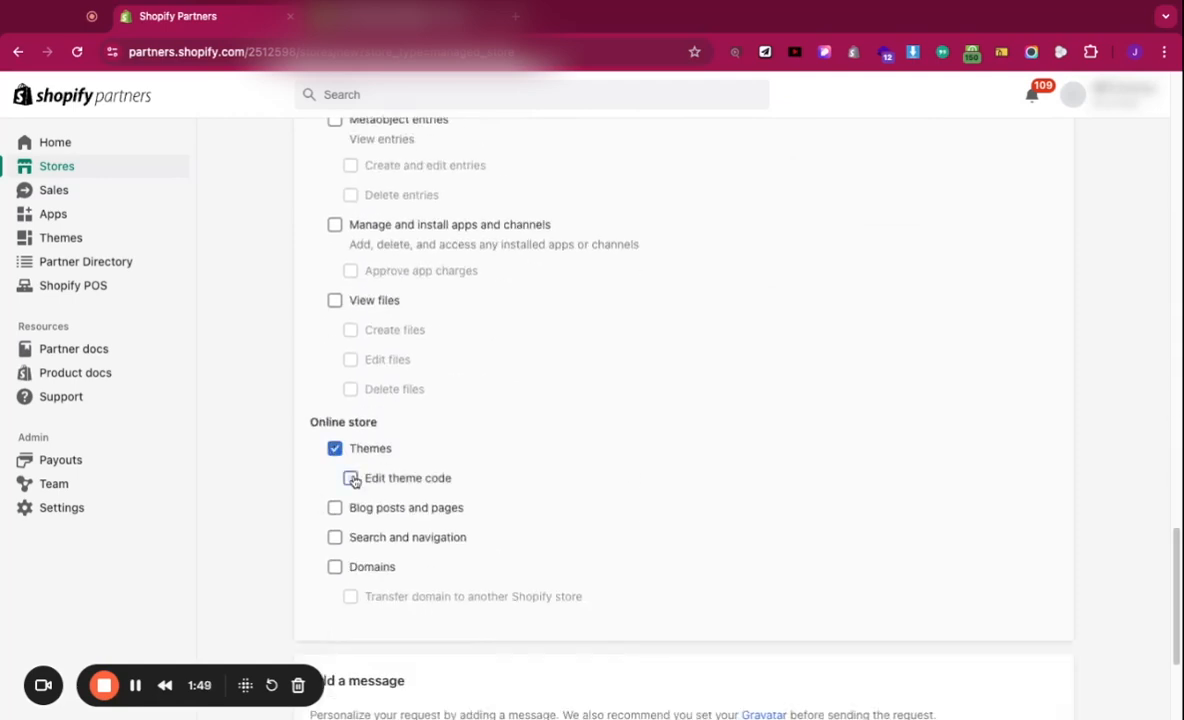
pyautogui.click(351, 479)
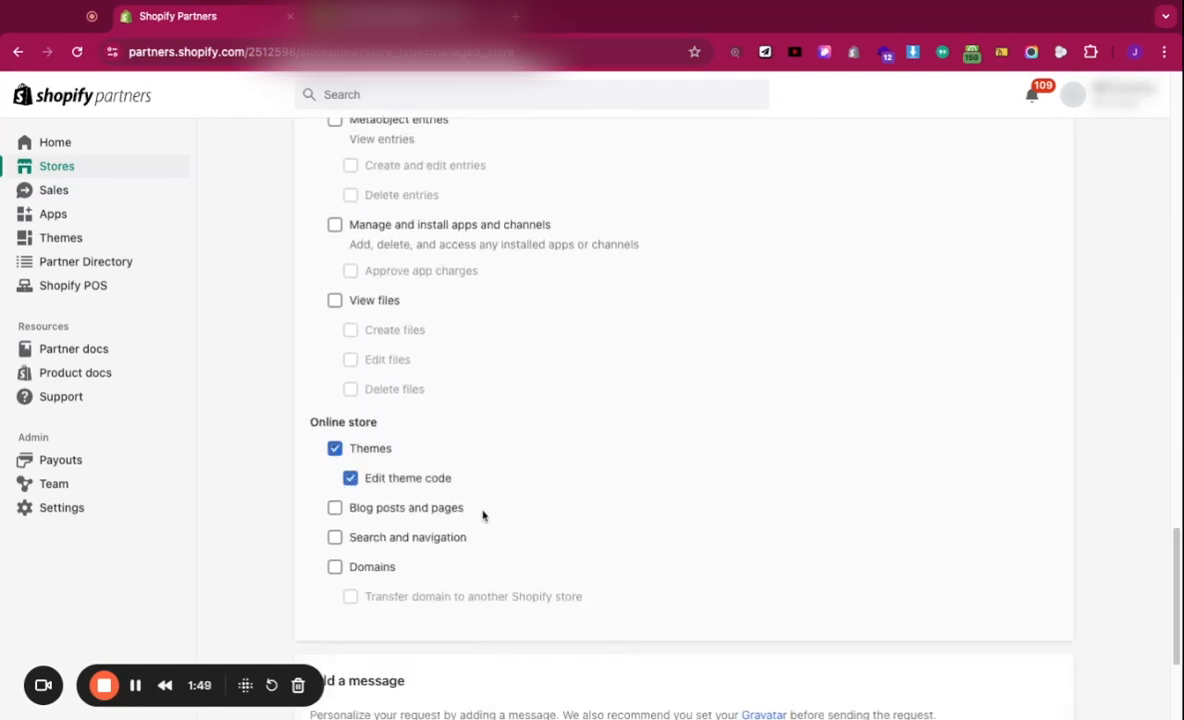
pyautogui.click(335, 511)
pyautogui.click(336, 539)
pyautogui.click(335, 567)
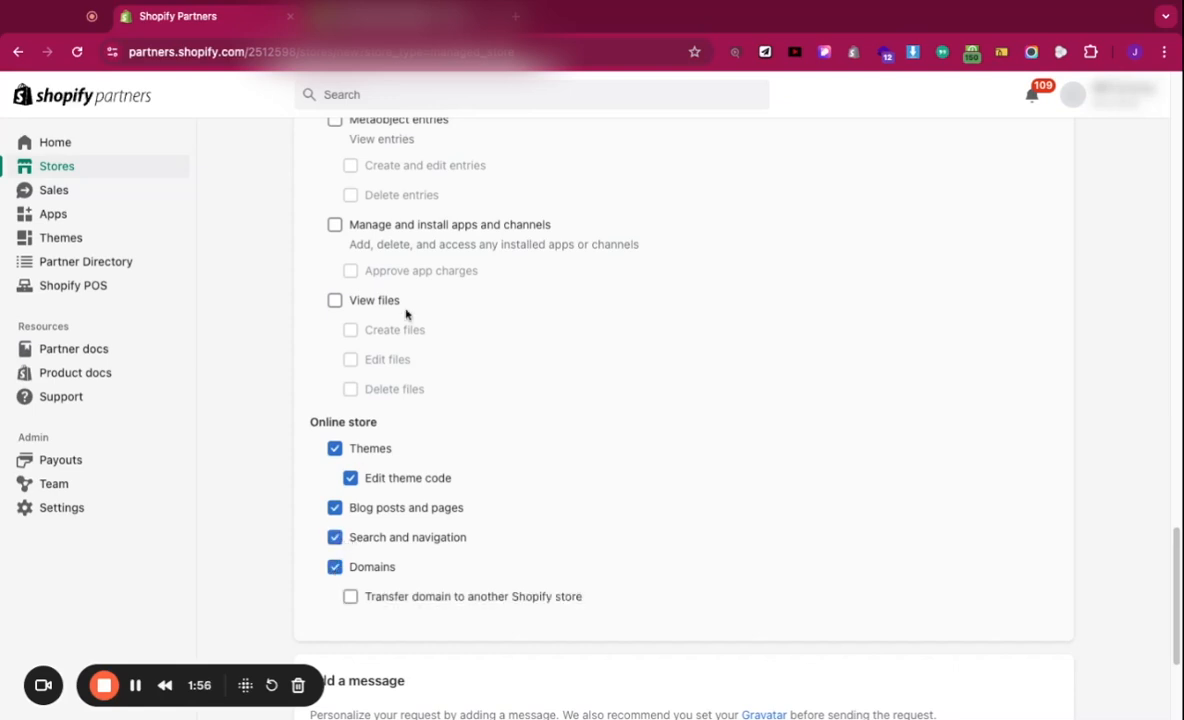
# Step: Add metaobject definitions with create/edit and delete, Manage and install apps, and View files
pyautogui.scroll(2, 406, 314)
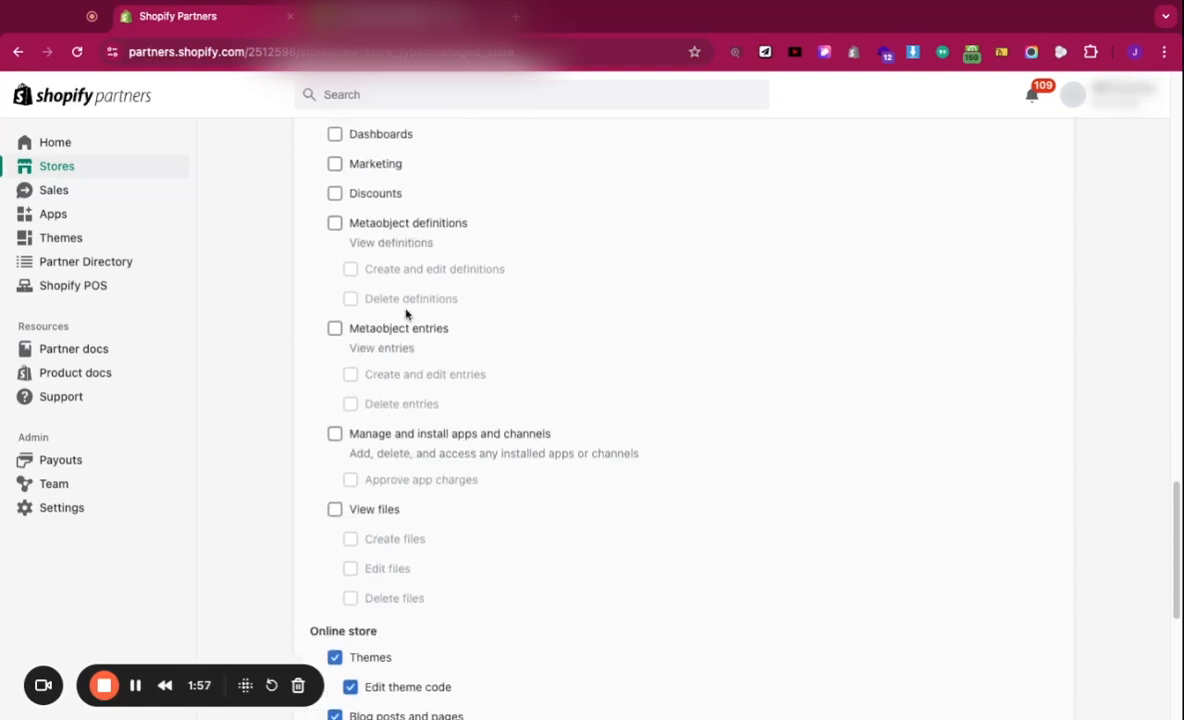
pyautogui.click(336, 226)
pyautogui.click(351, 270)
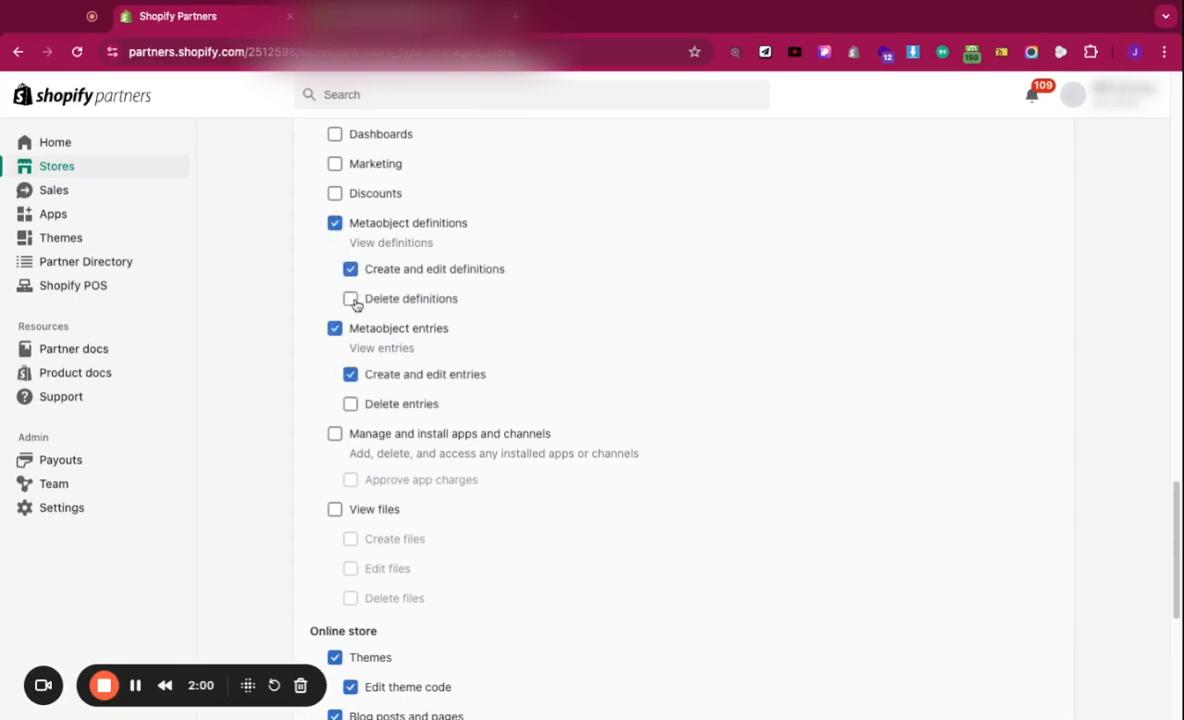
pyautogui.click(351, 299)
pyautogui.click(338, 438)
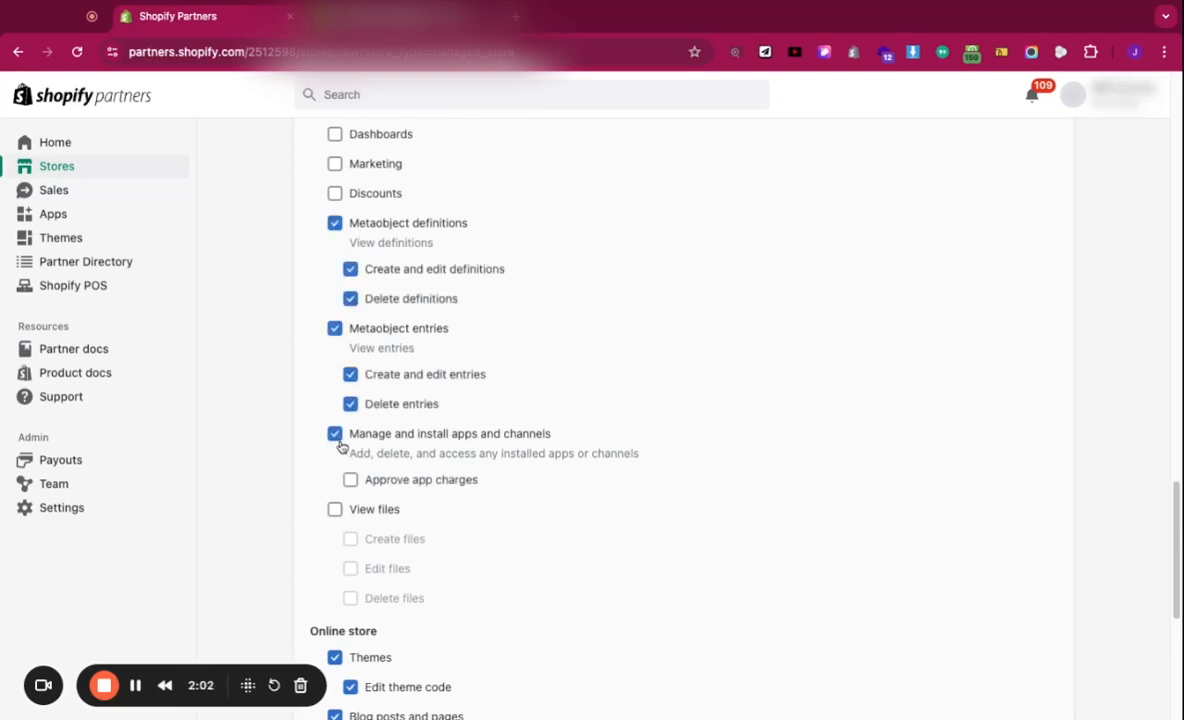
pyautogui.click(352, 517)
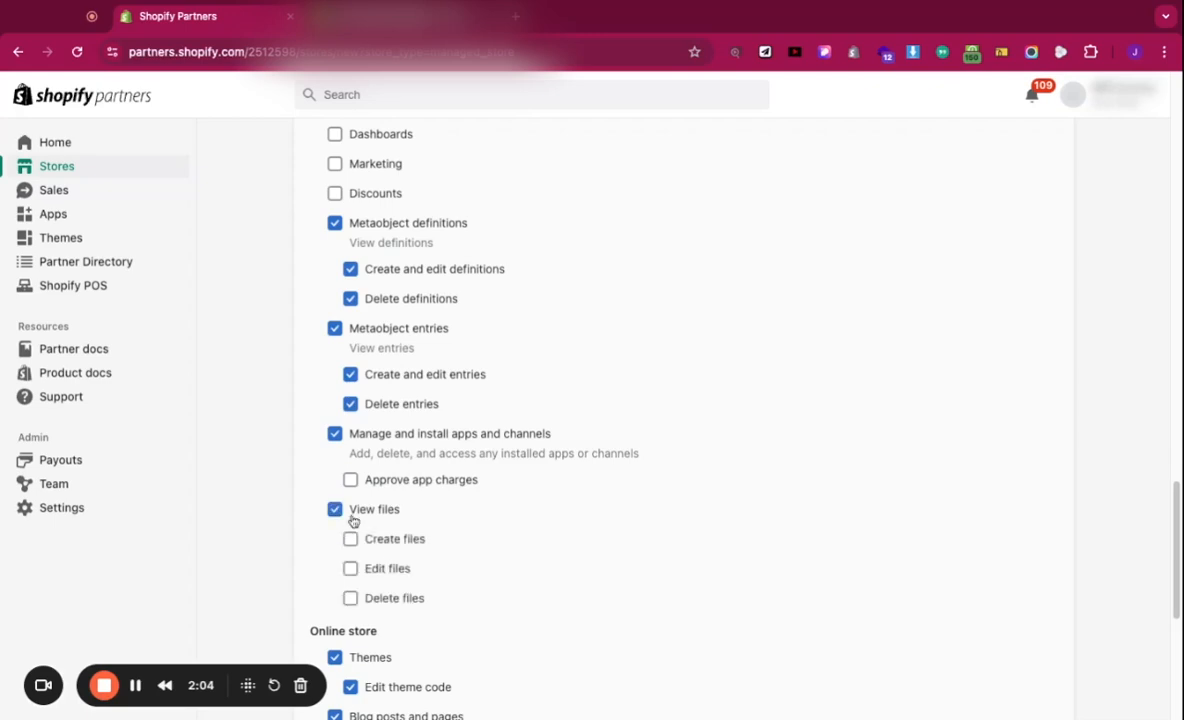
pyautogui.scroll(-5, 542, 406)
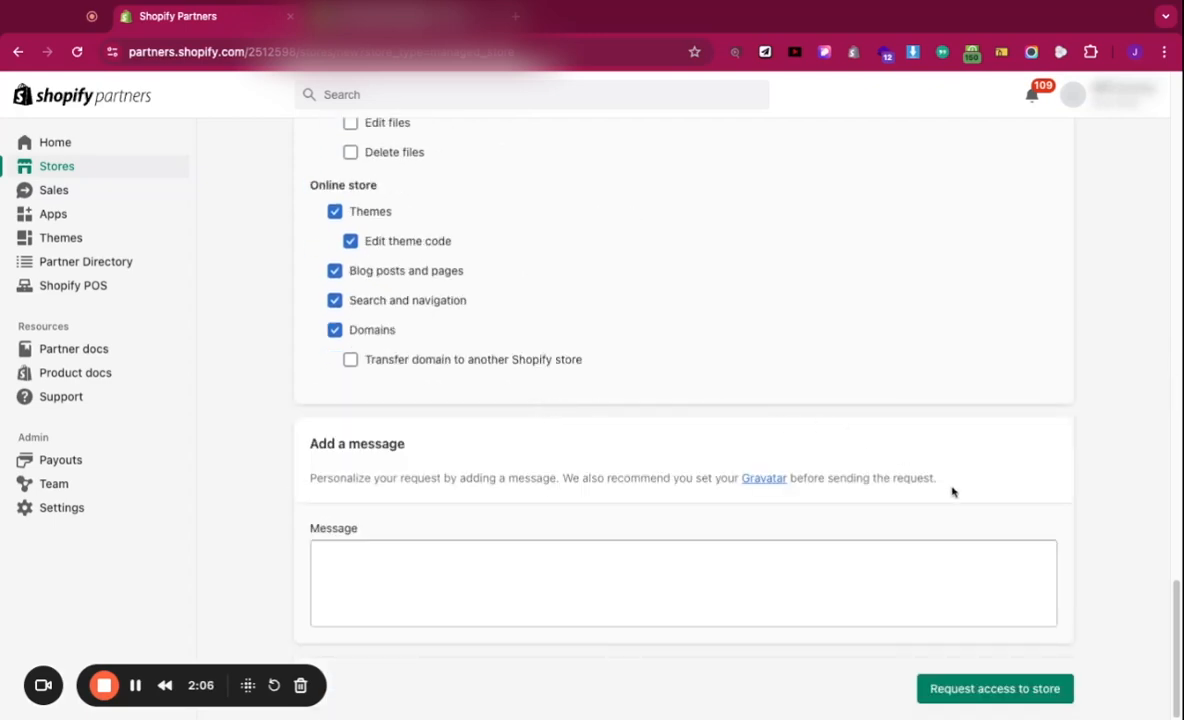
pyautogui.scroll(10, 832, 402)
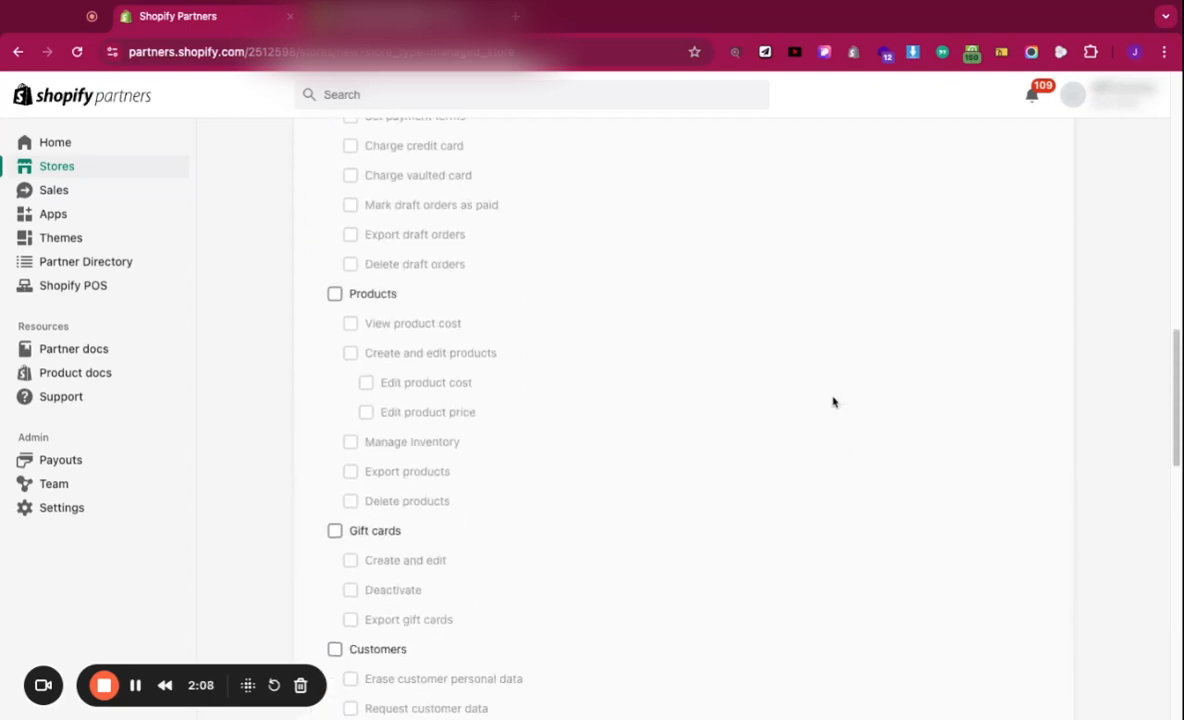
pyautogui.scroll(3, 833, 402)
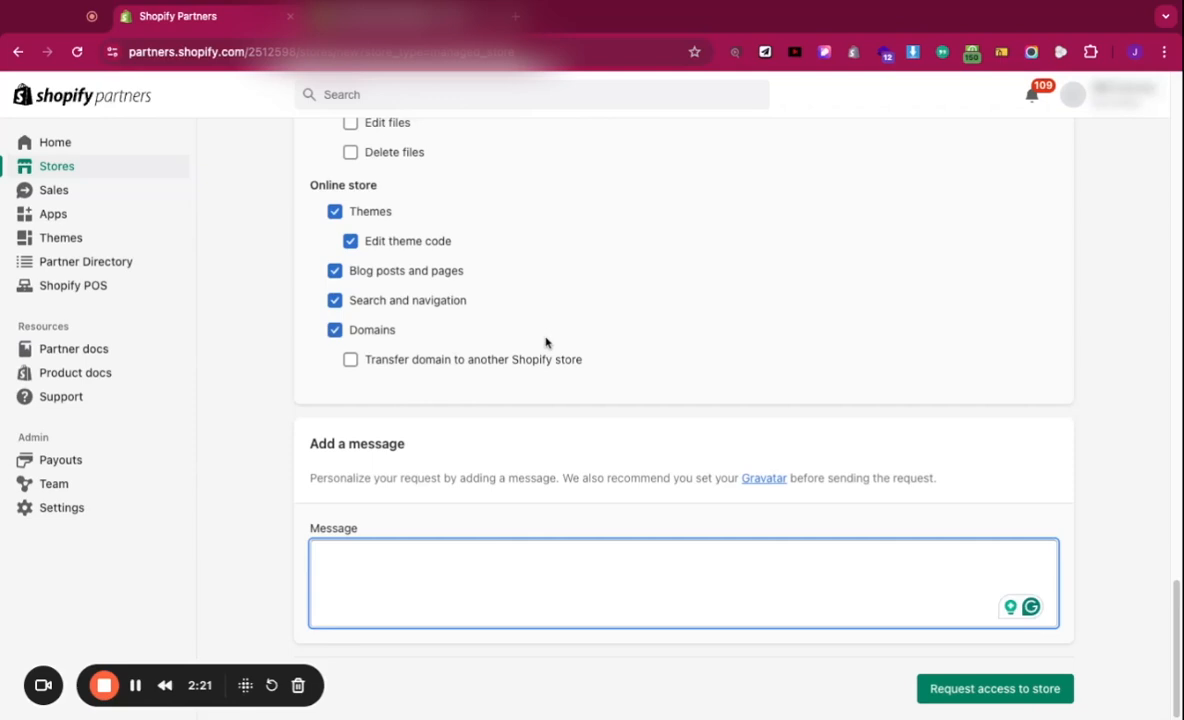
pyautogui.scroll(10, 546, 342)
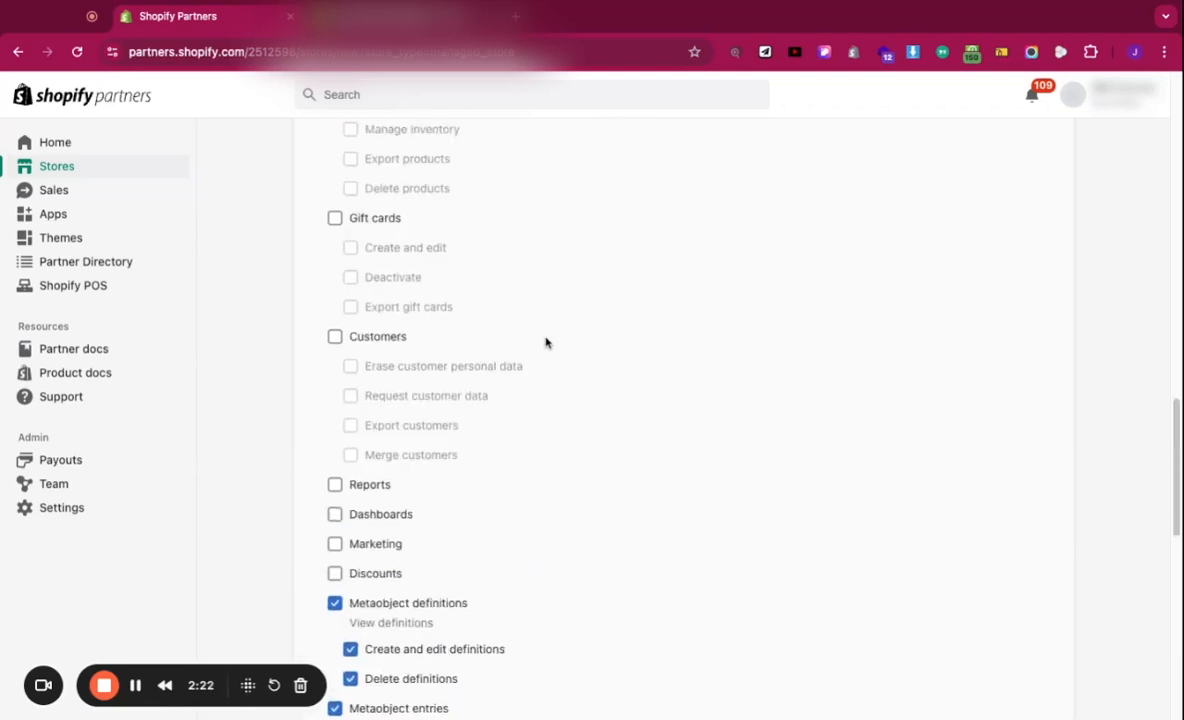
pyautogui.scroll(-10, 546, 342)
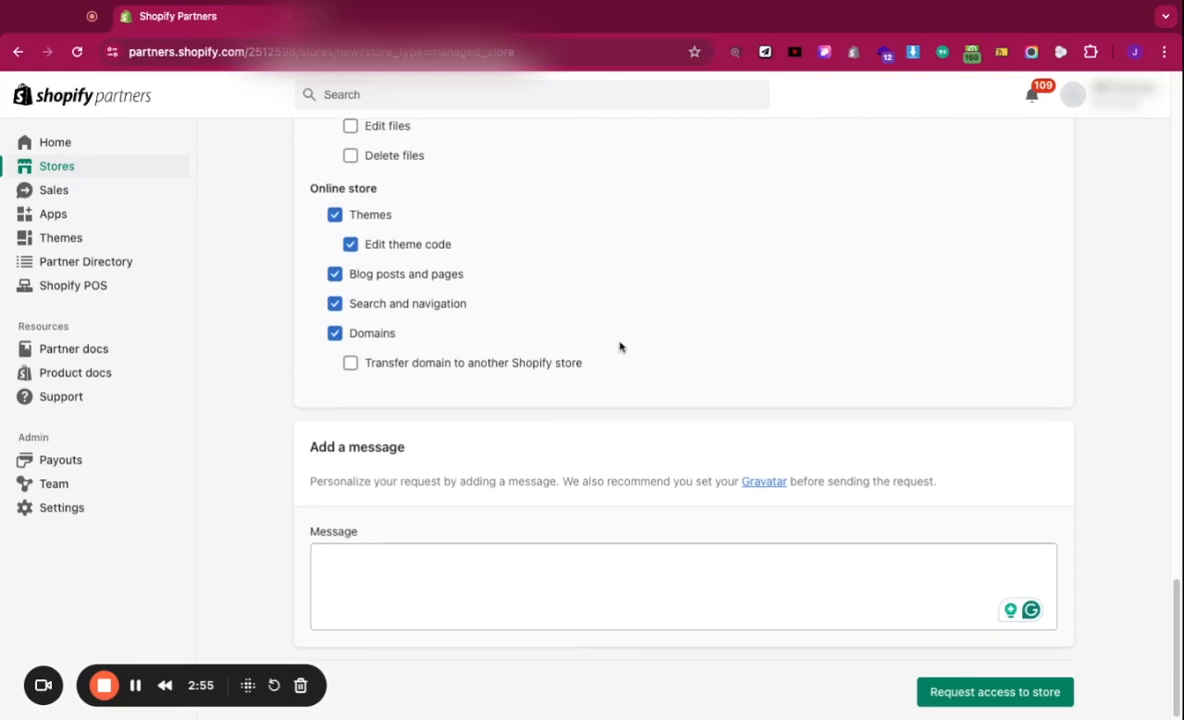
# Step: Scroll through Shopify's collaborator access request email in Gmail
pyautogui.scroll(10, 619, 347)
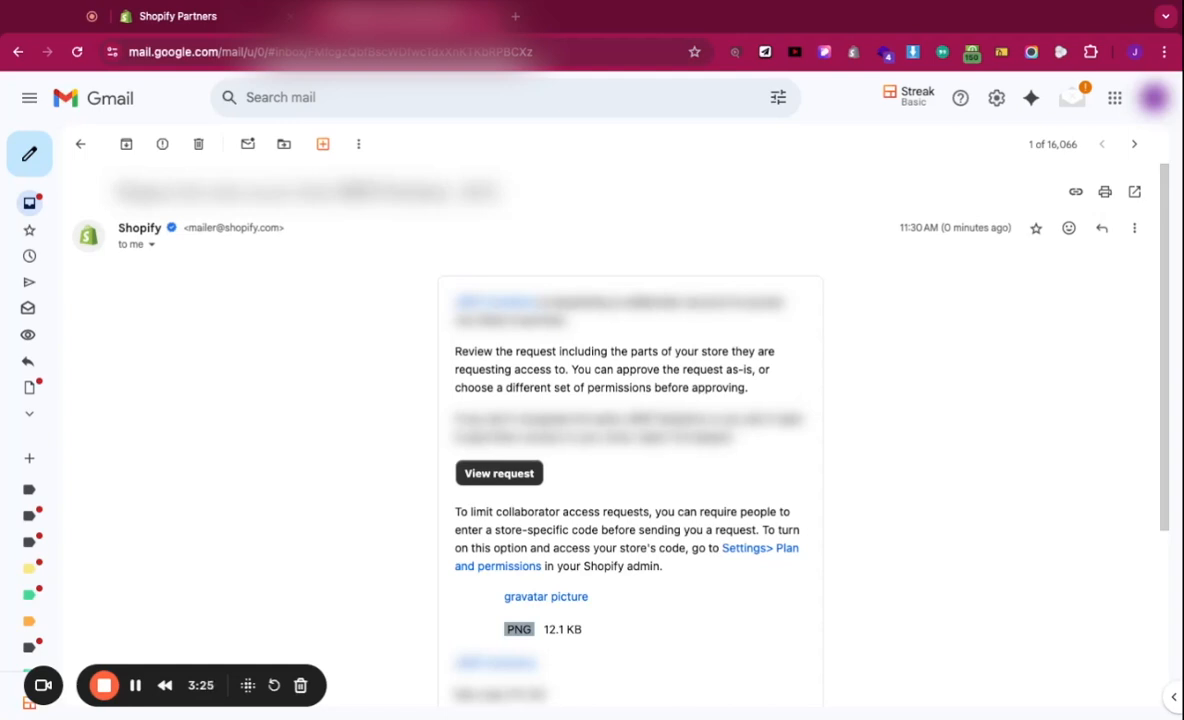
# Step: Scroll the store's Shopify admin Home page showing the setup guide at 2 of 5
pyautogui.scroll(-1, 478, 420)
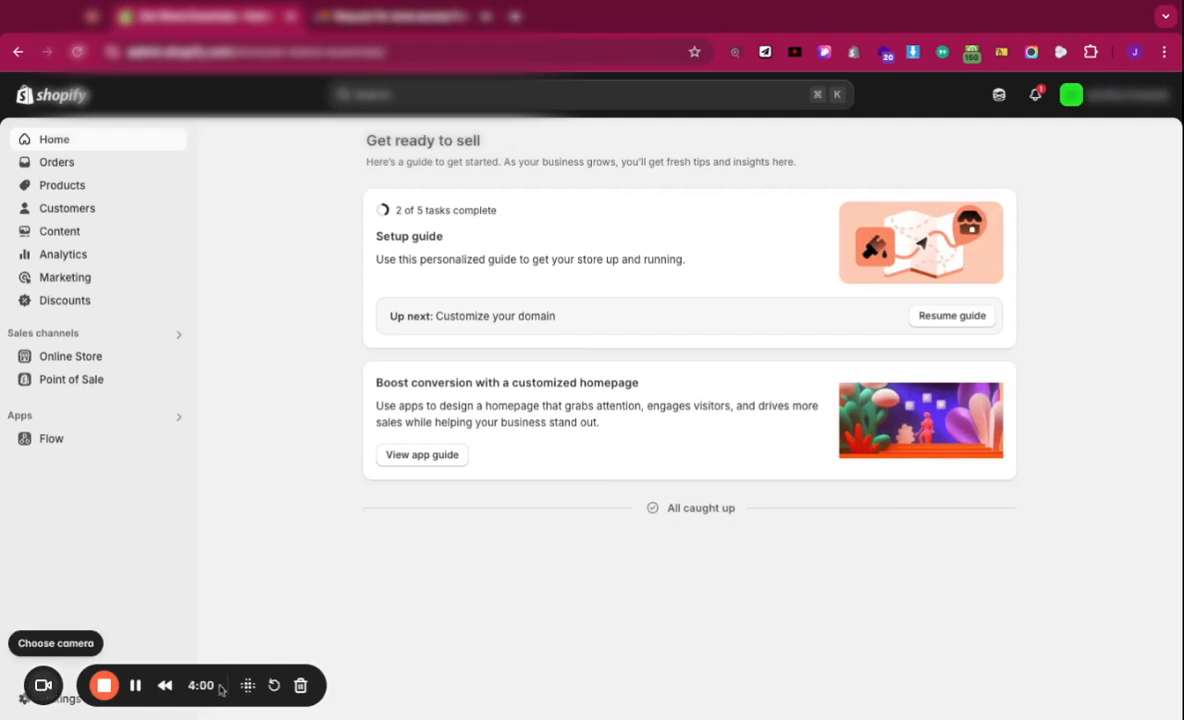
# Step: Find the partner's request listed as Account pending under Collaborators in Users and permissions
pyautogui.click(35, 697)
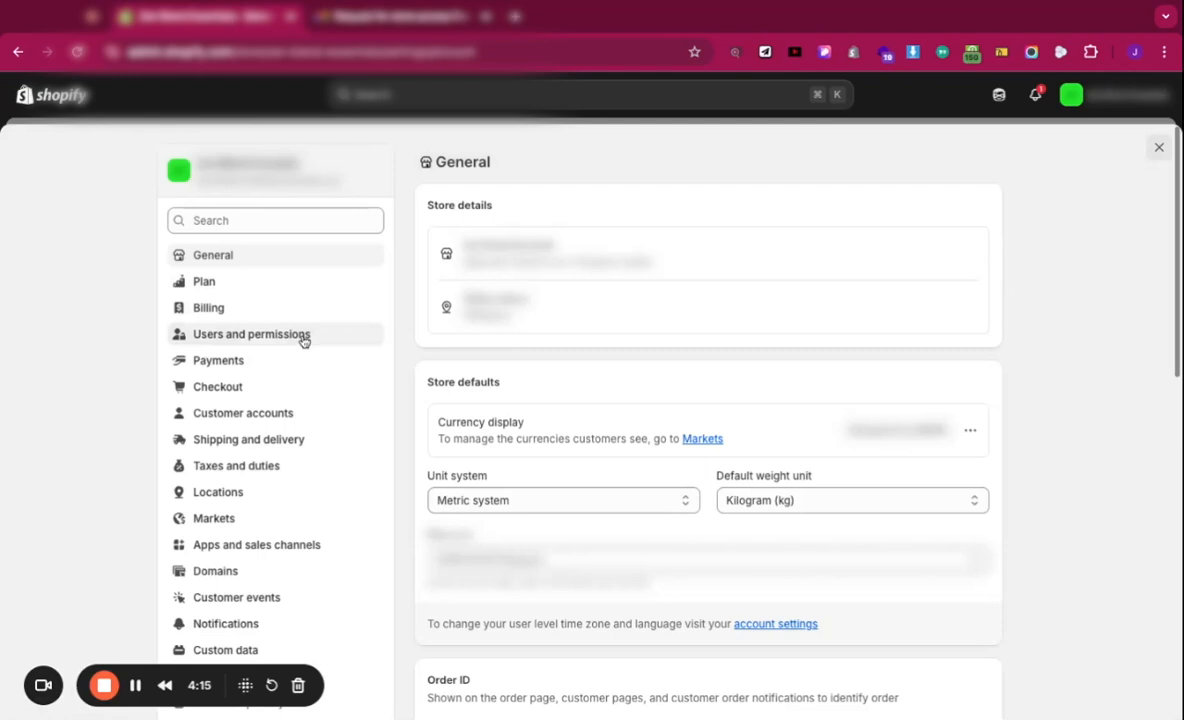
pyautogui.click(303, 337)
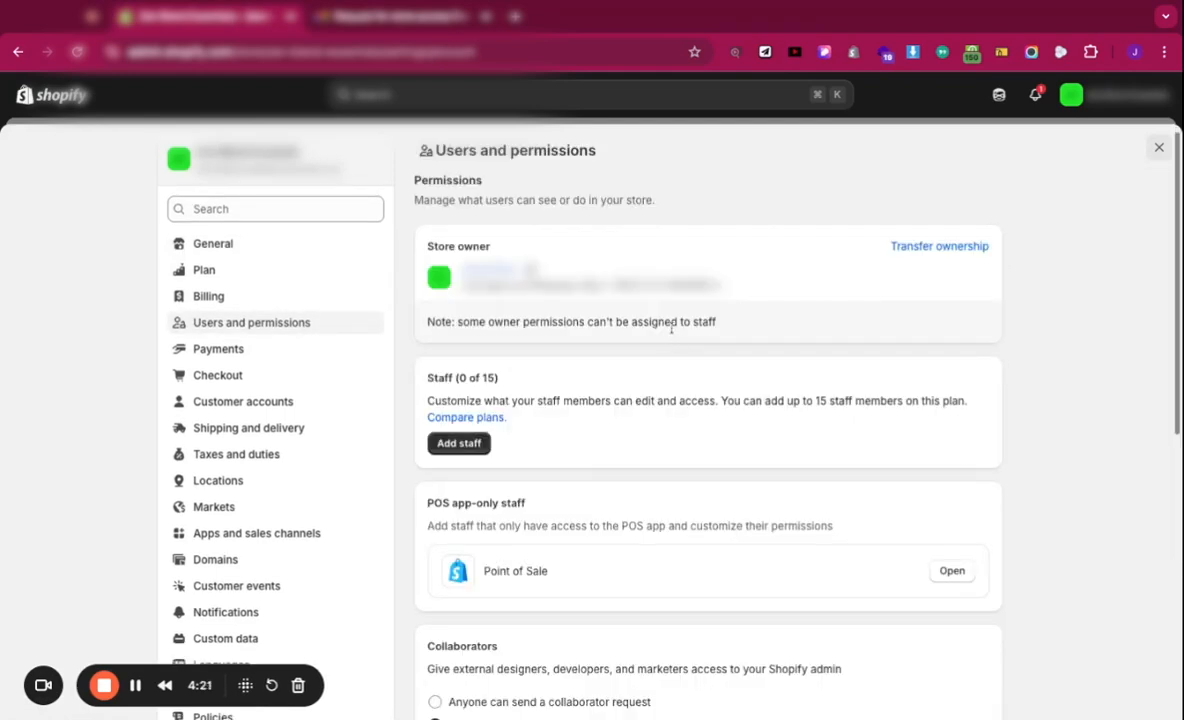
pyautogui.scroll(-10, 661, 309)
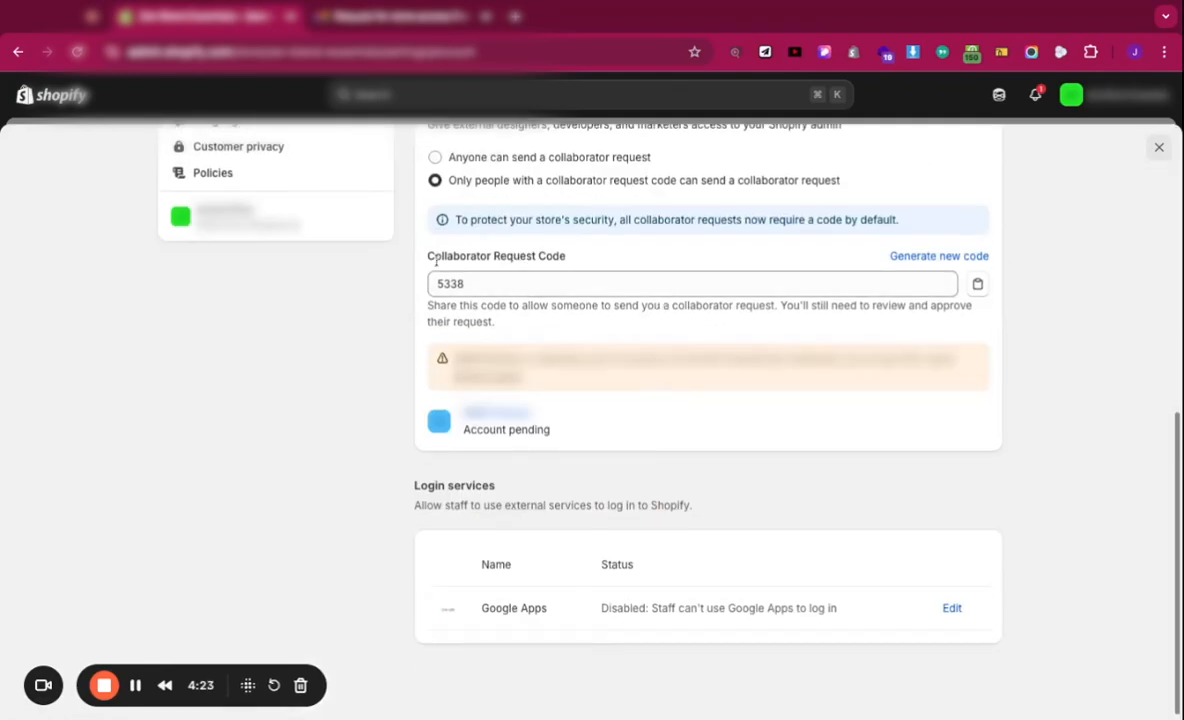
pyautogui.scroll(1, 436, 258)
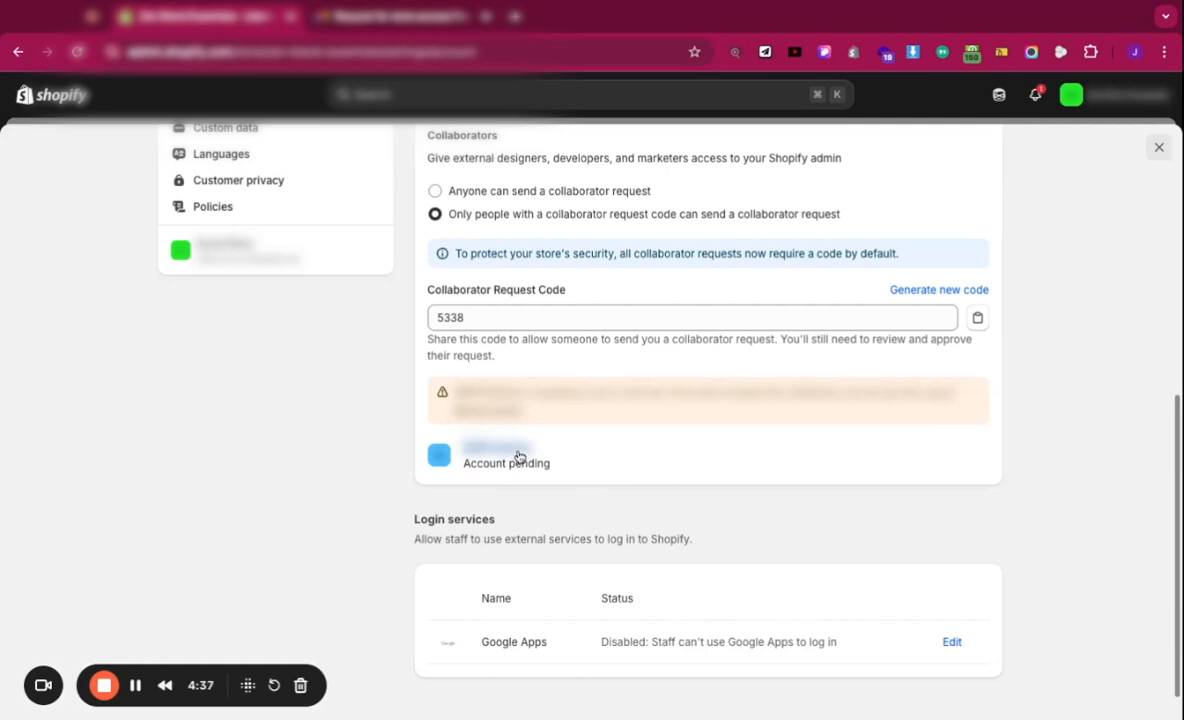
# Step: Open the pending collaborator's details and expand the requested Content and Online store permissions
pyautogui.click(519, 457)
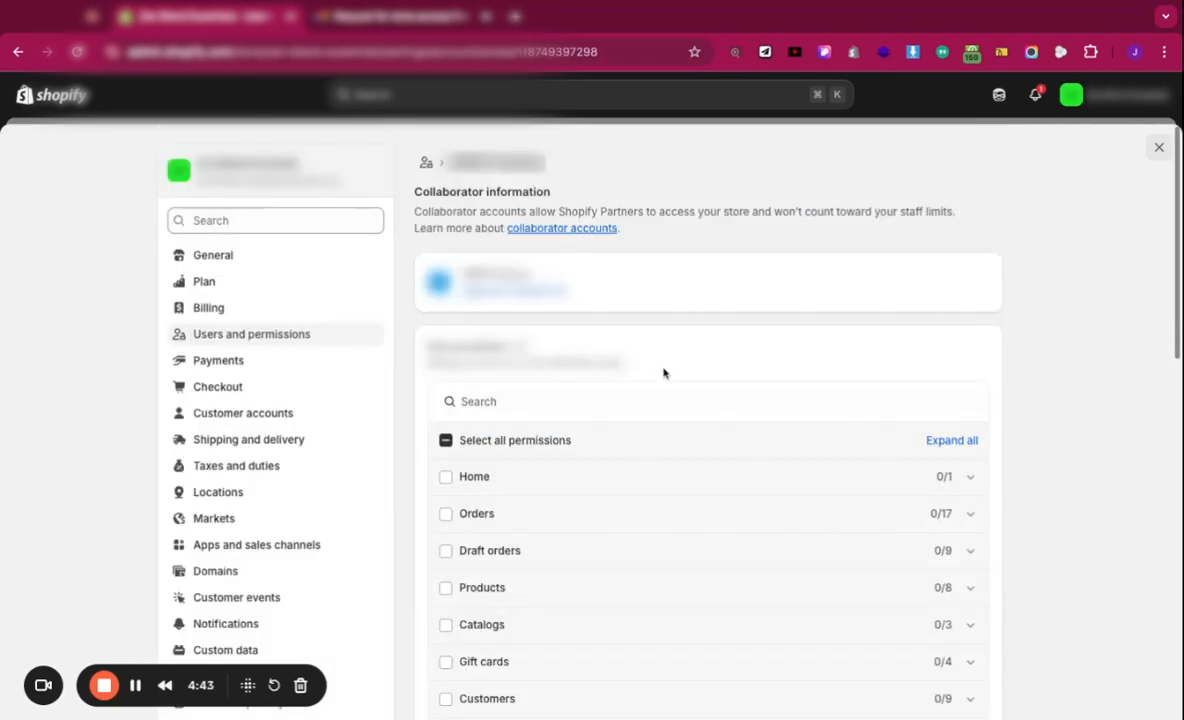
pyautogui.scroll(-1, 822, 367)
pyautogui.scroll(-3, 822, 367)
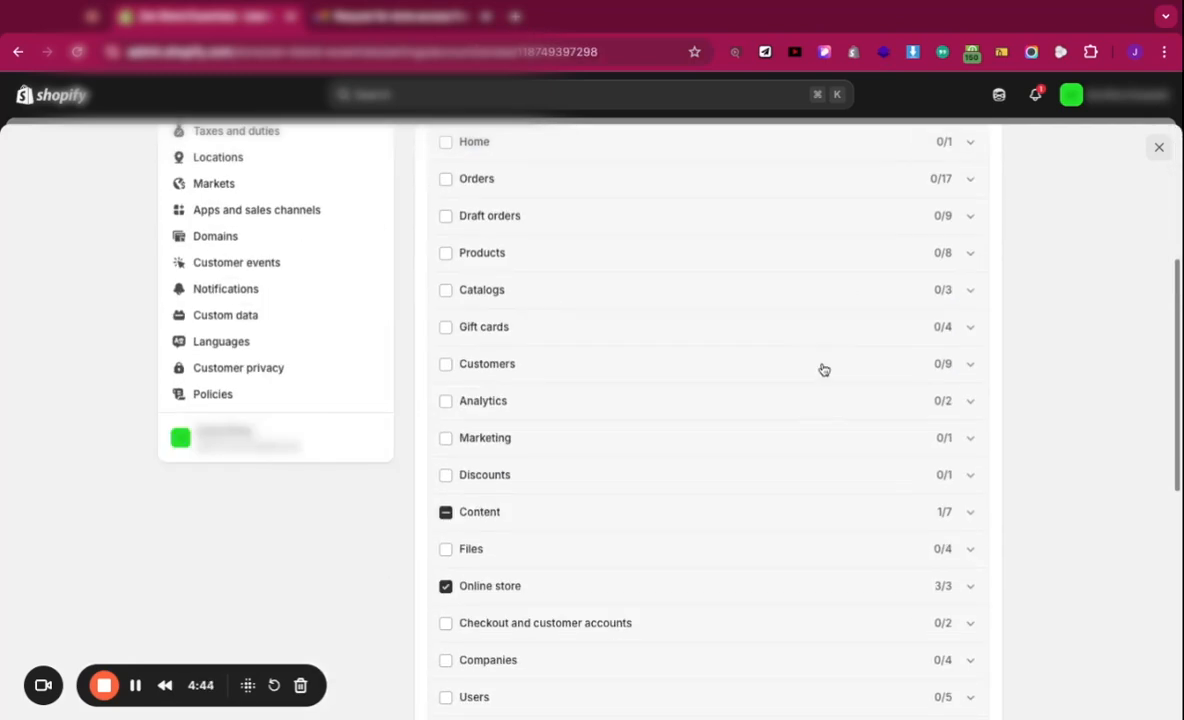
pyautogui.scroll(4, 729, 325)
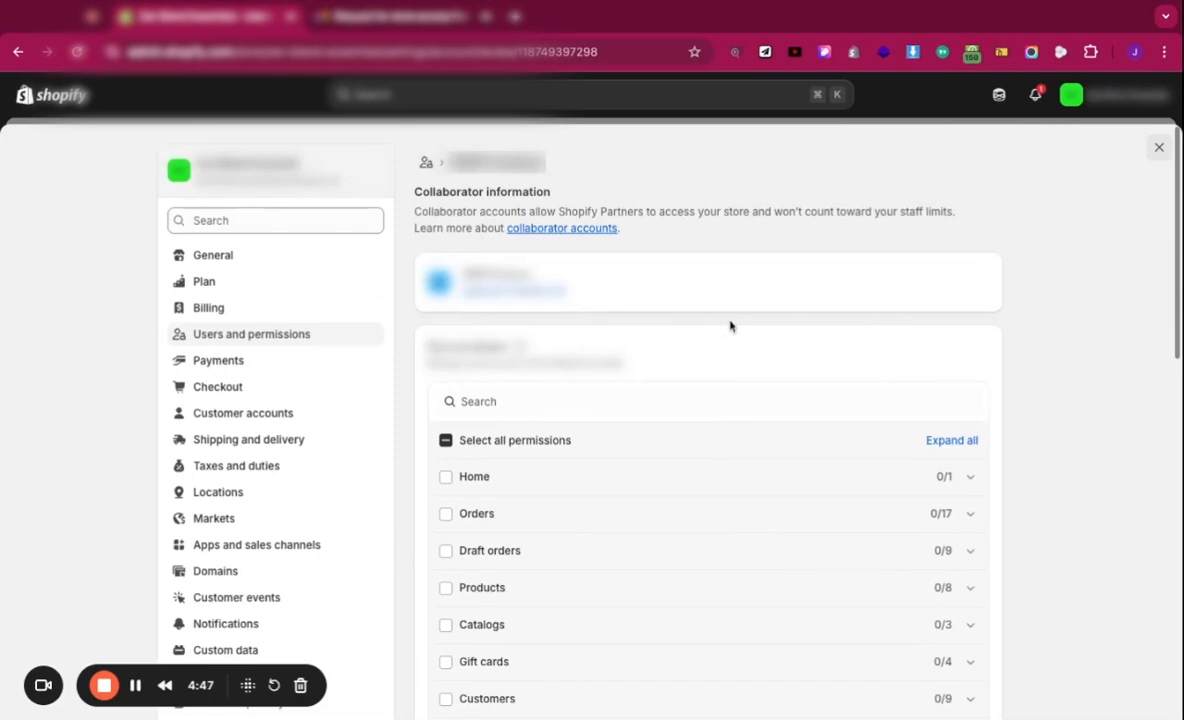
pyautogui.scroll(-2, 729, 322)
pyautogui.scroll(-2, 730, 325)
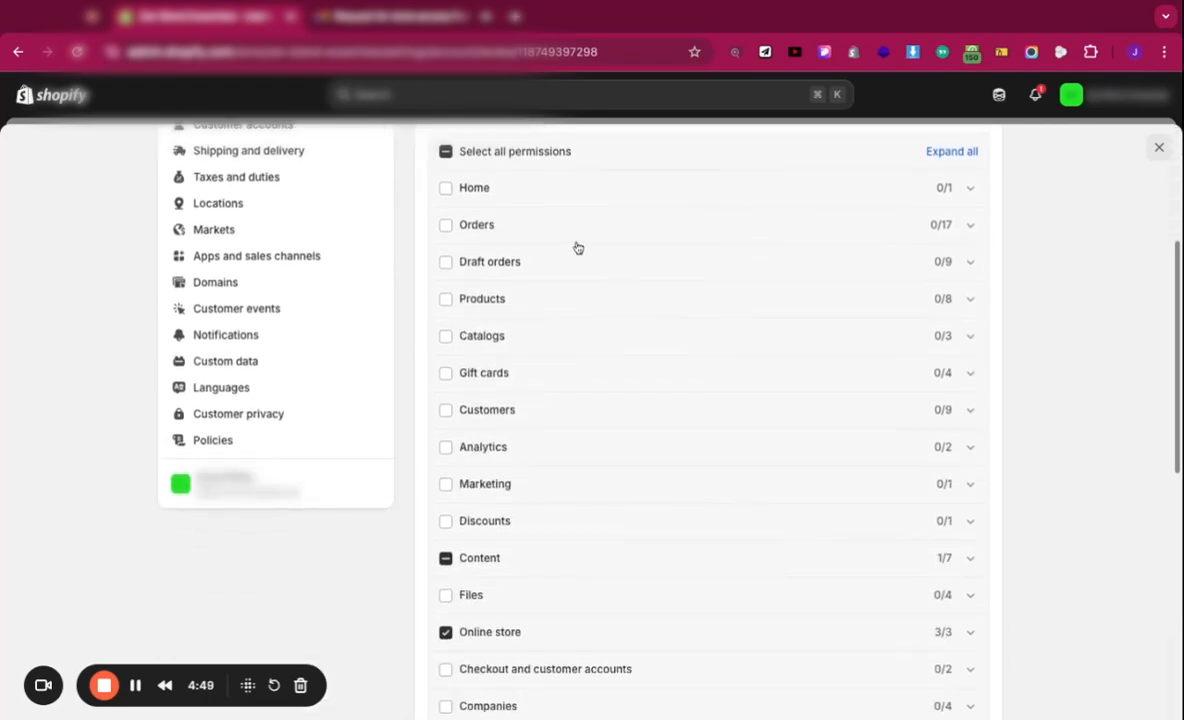
pyautogui.click(967, 558)
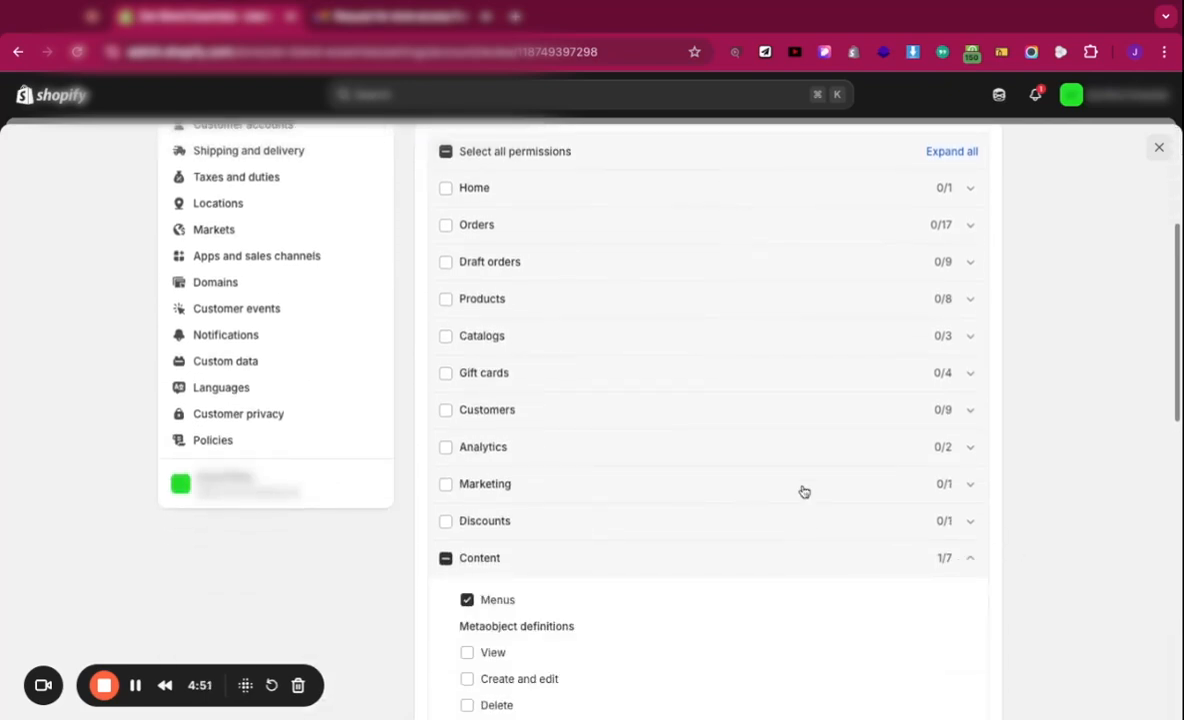
pyautogui.scroll(-3, 801, 490)
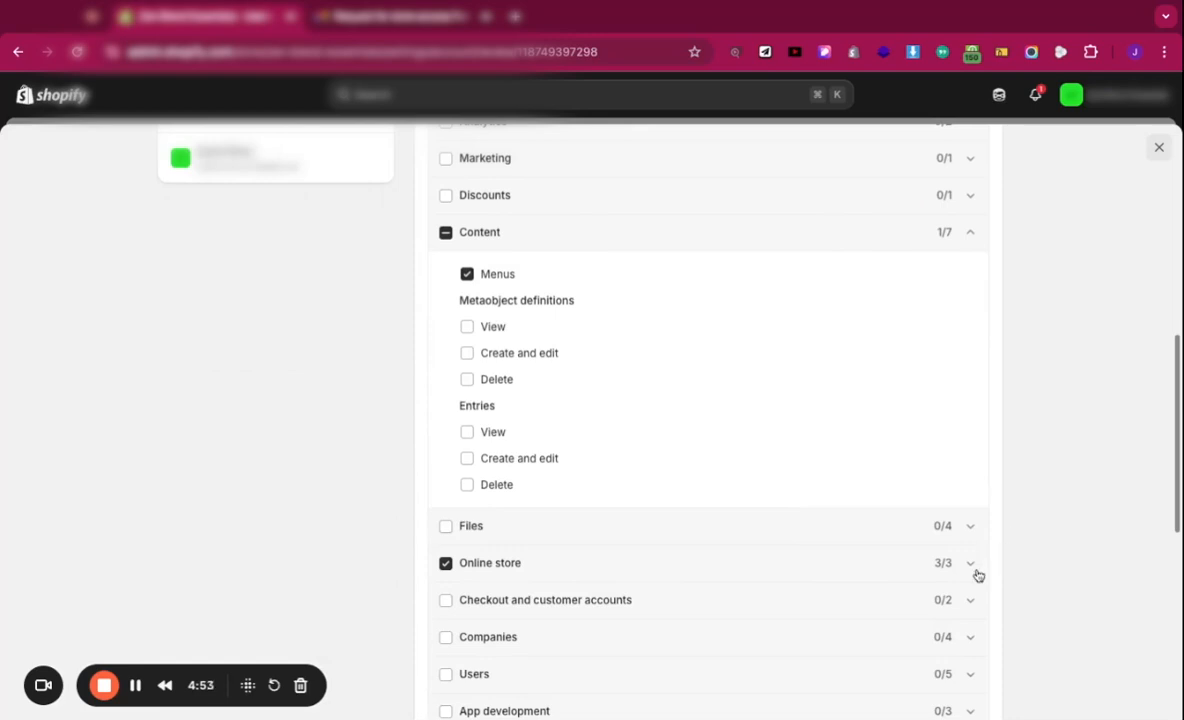
pyautogui.click(970, 565)
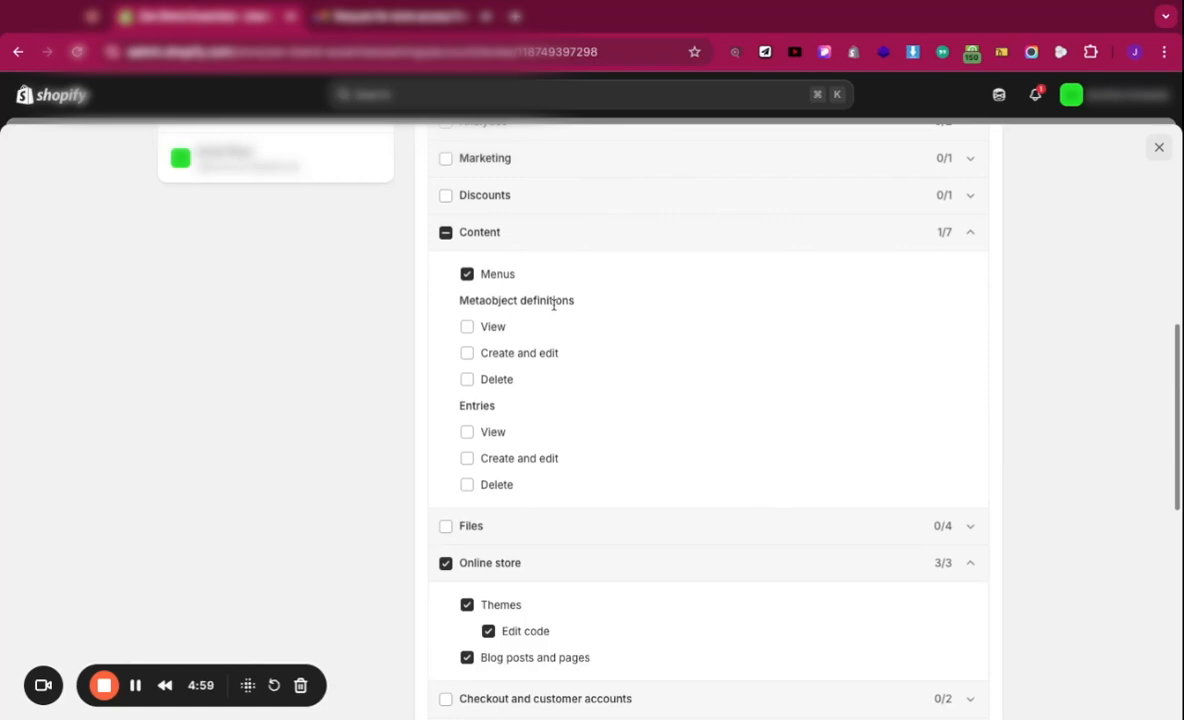
pyautogui.scroll(6, 558, 300)
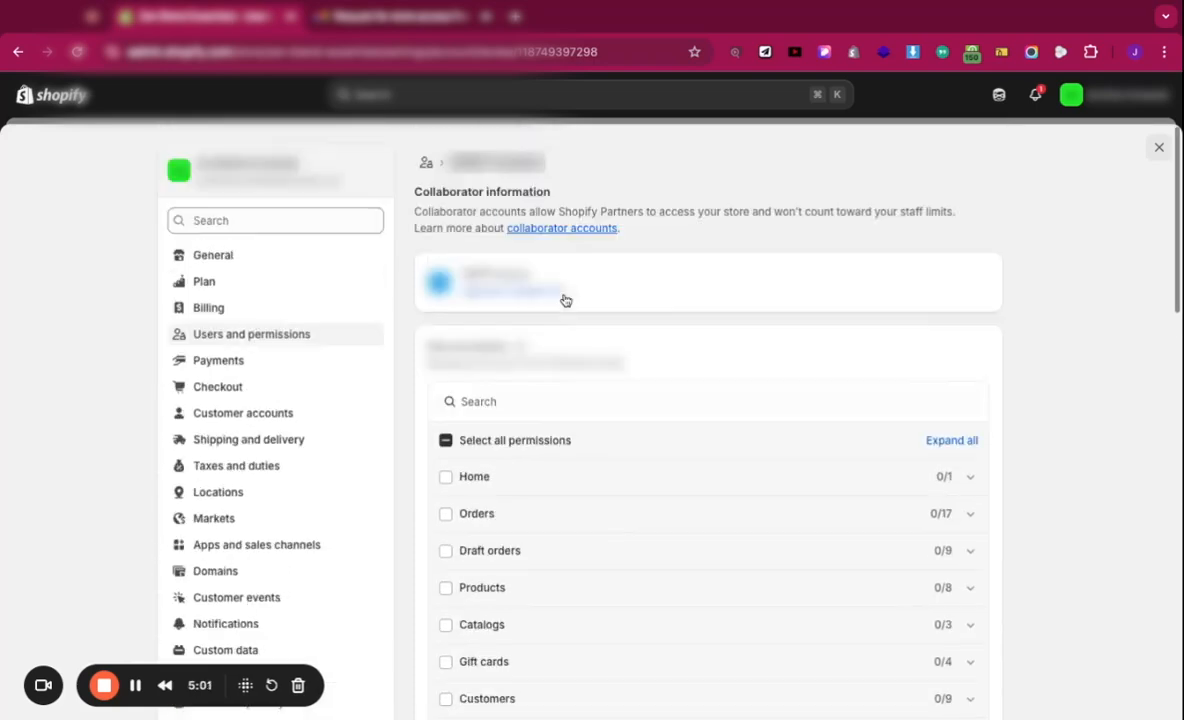
pyautogui.scroll(-4, 562, 298)
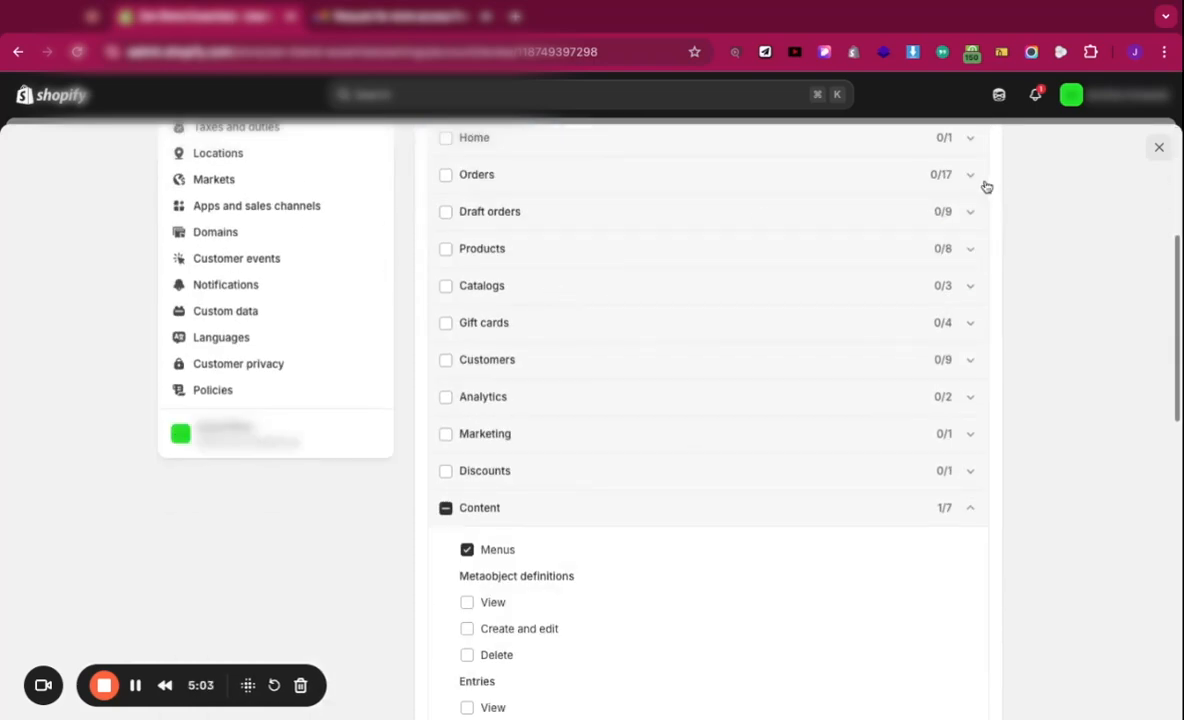
# Step: Expand the Orders, Home and Draft orders permission groups to check what was requested
pyautogui.click(984, 178)
pyautogui.click(978, 147)
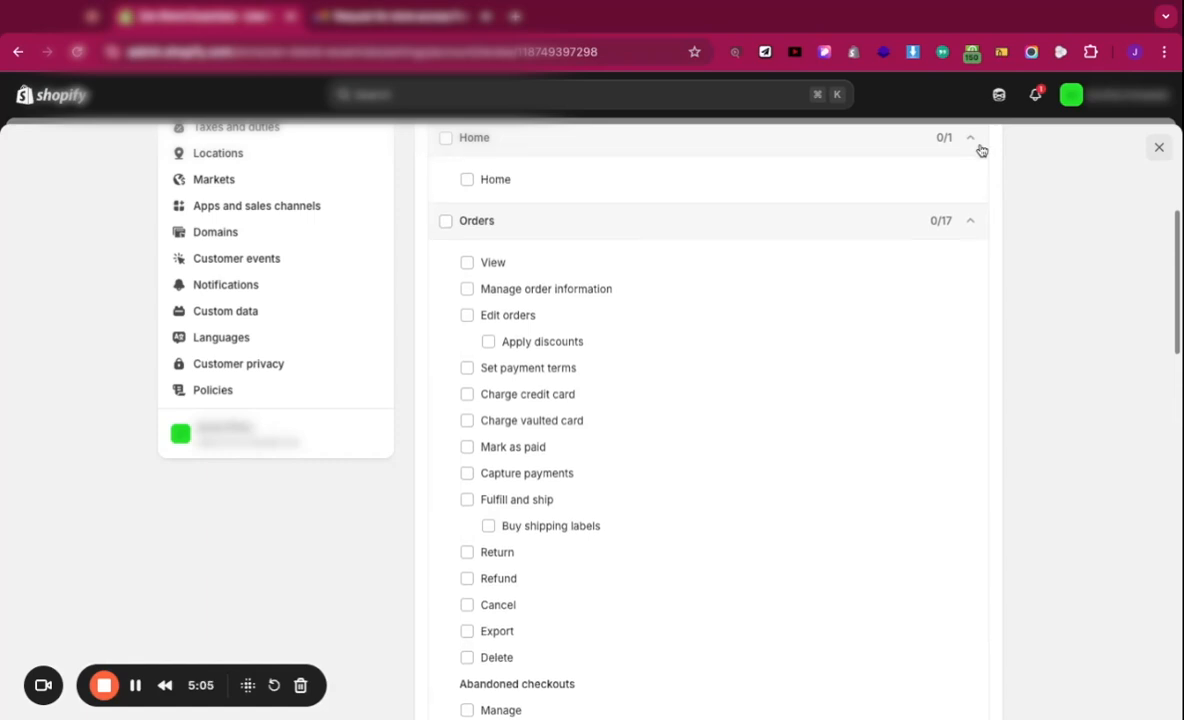
pyautogui.scroll(-4, 966, 190)
pyautogui.scroll(-2, 970, 250)
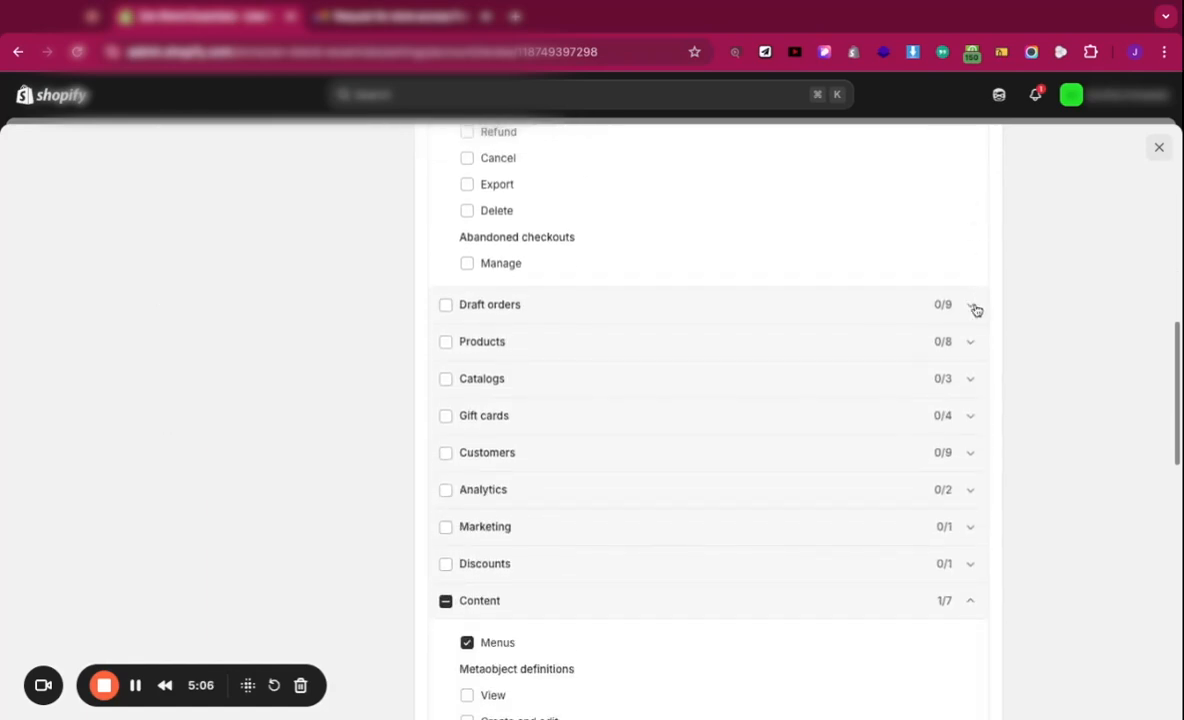
pyautogui.click(976, 306)
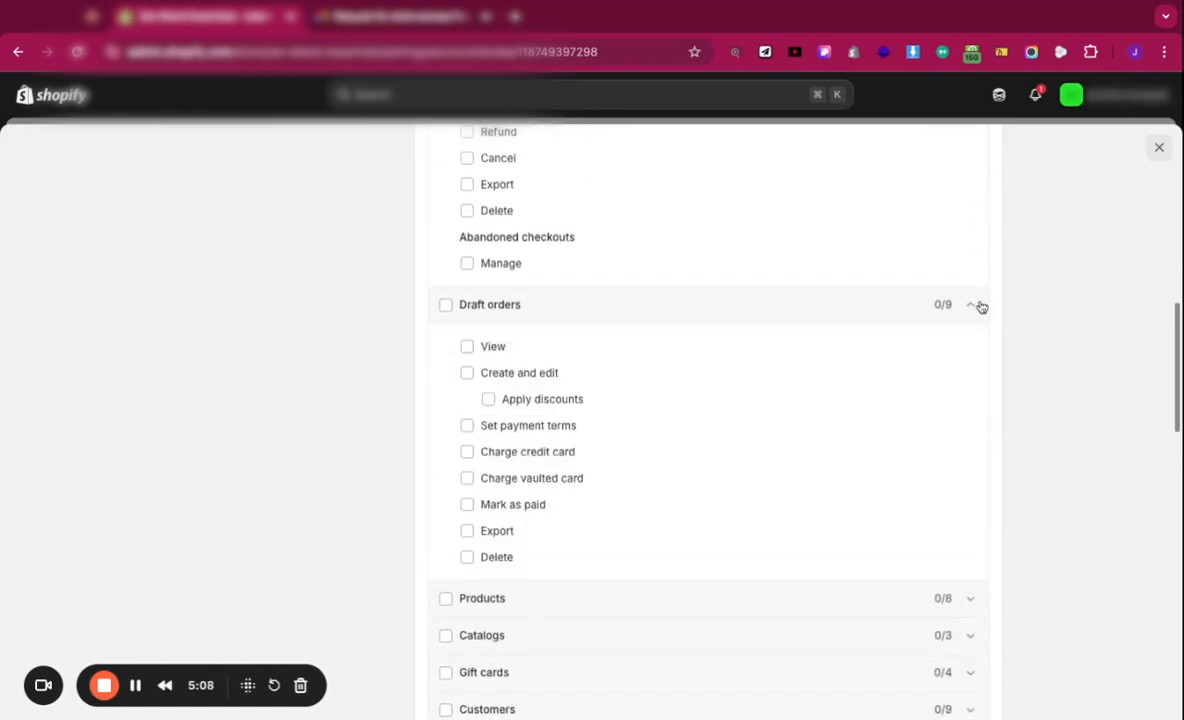
pyautogui.scroll(-8, 613, 434)
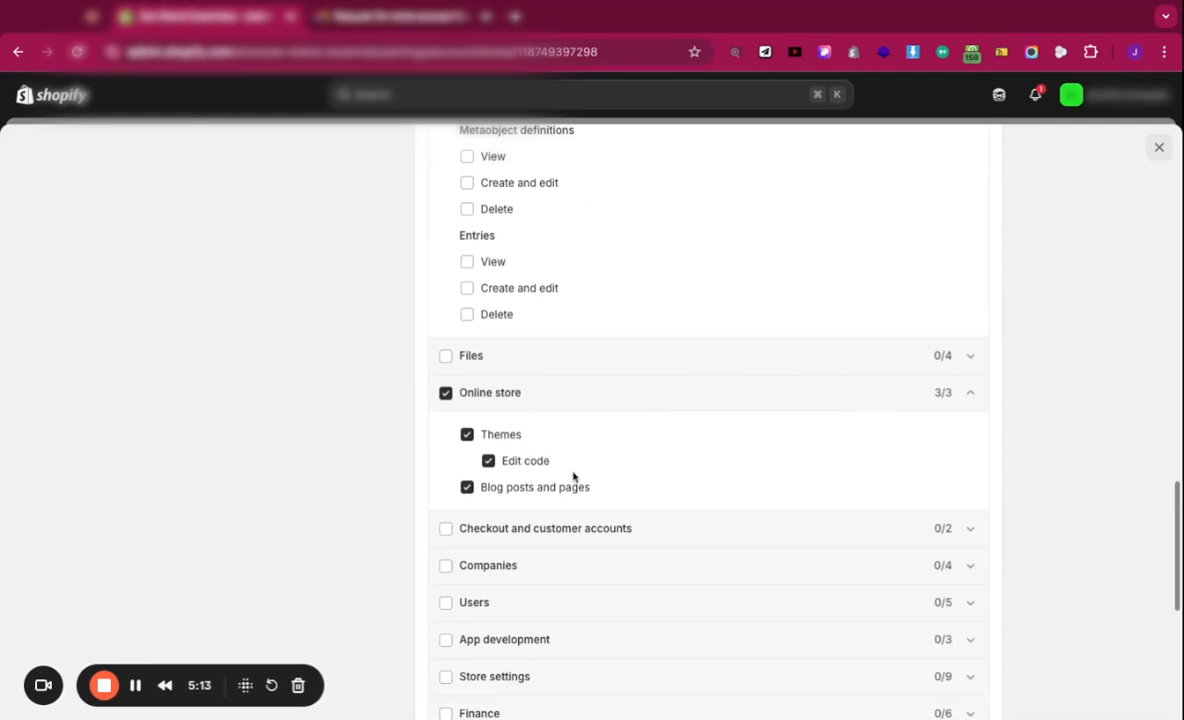
pyautogui.scroll(5, 741, 357)
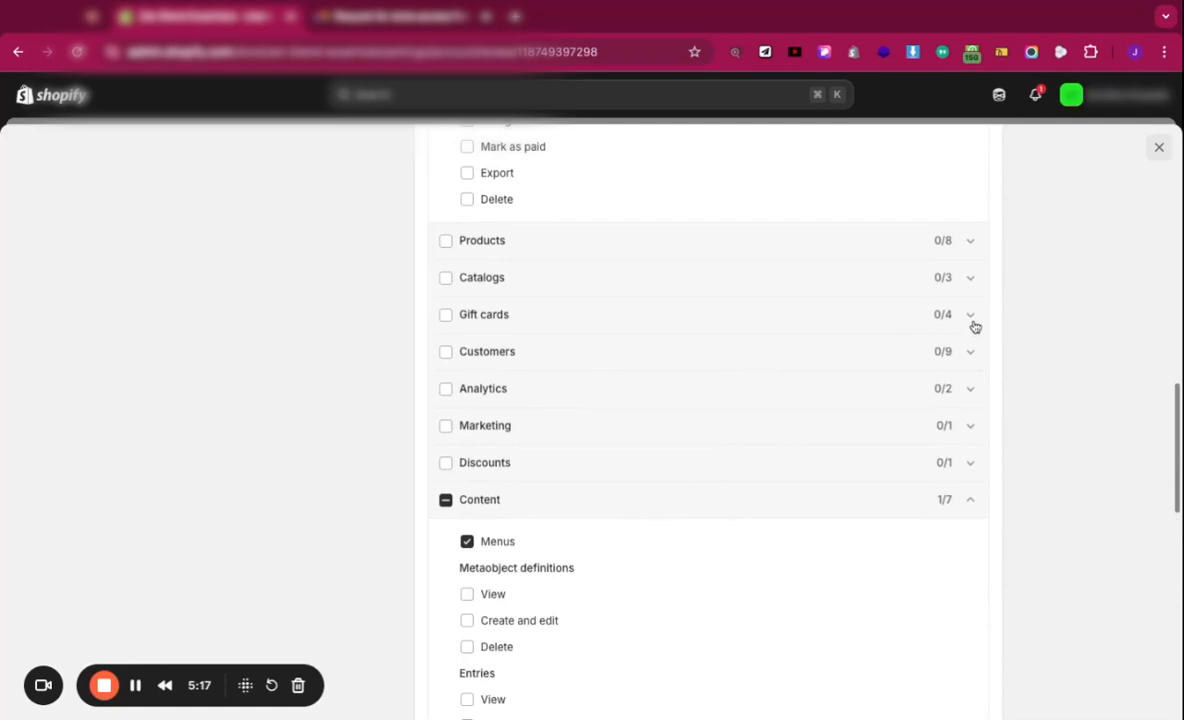
pyautogui.scroll(-2, 913, 355)
pyautogui.scroll(-3, 913, 355)
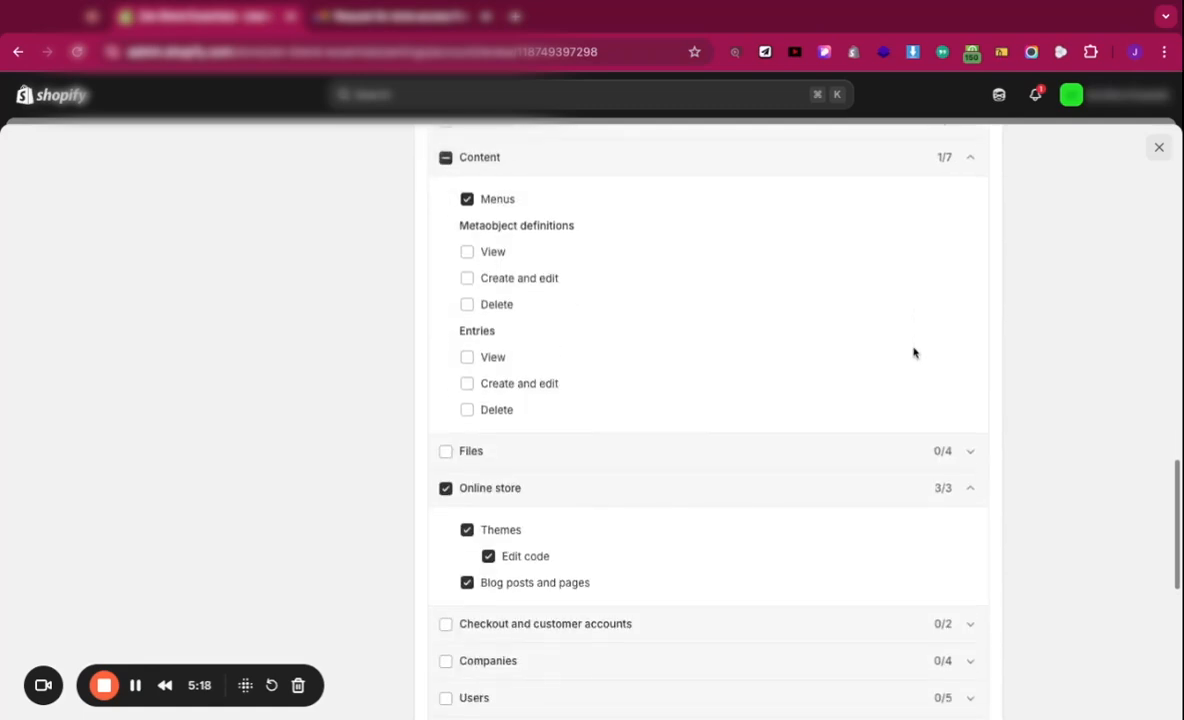
pyautogui.scroll(3, 914, 350)
pyautogui.scroll(-5, 914, 353)
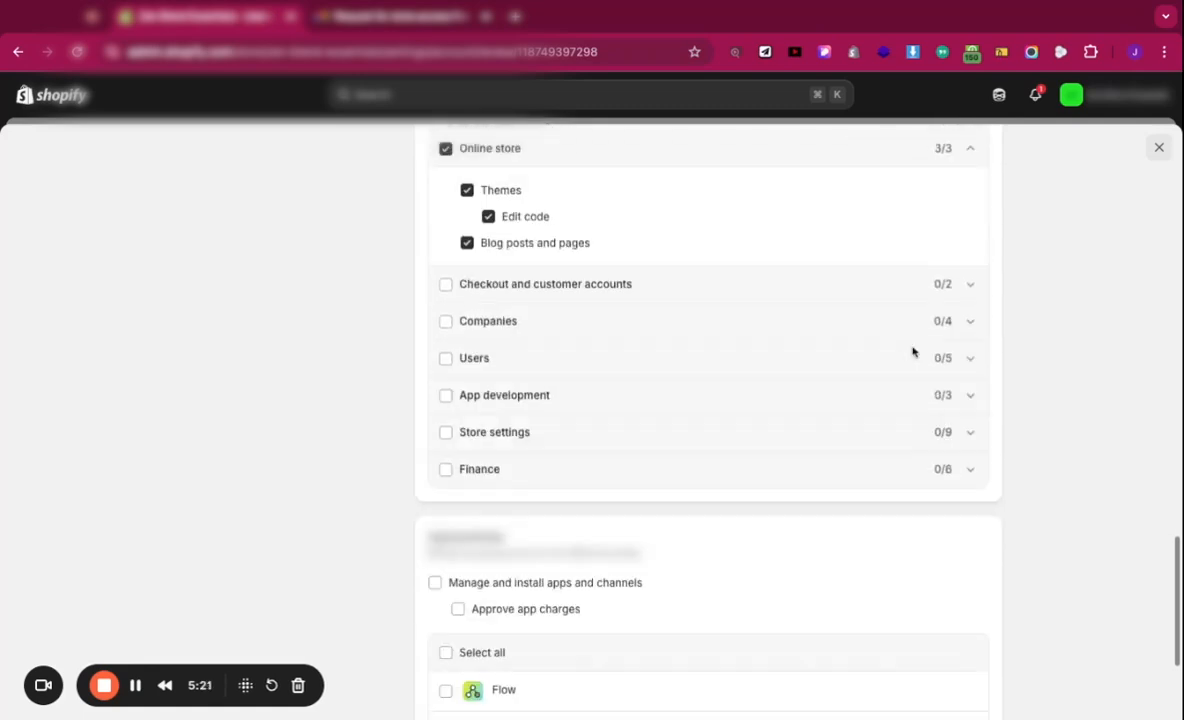
# Step: Expand the Finance permission group and review all expanded categories
pyautogui.click(969, 414)
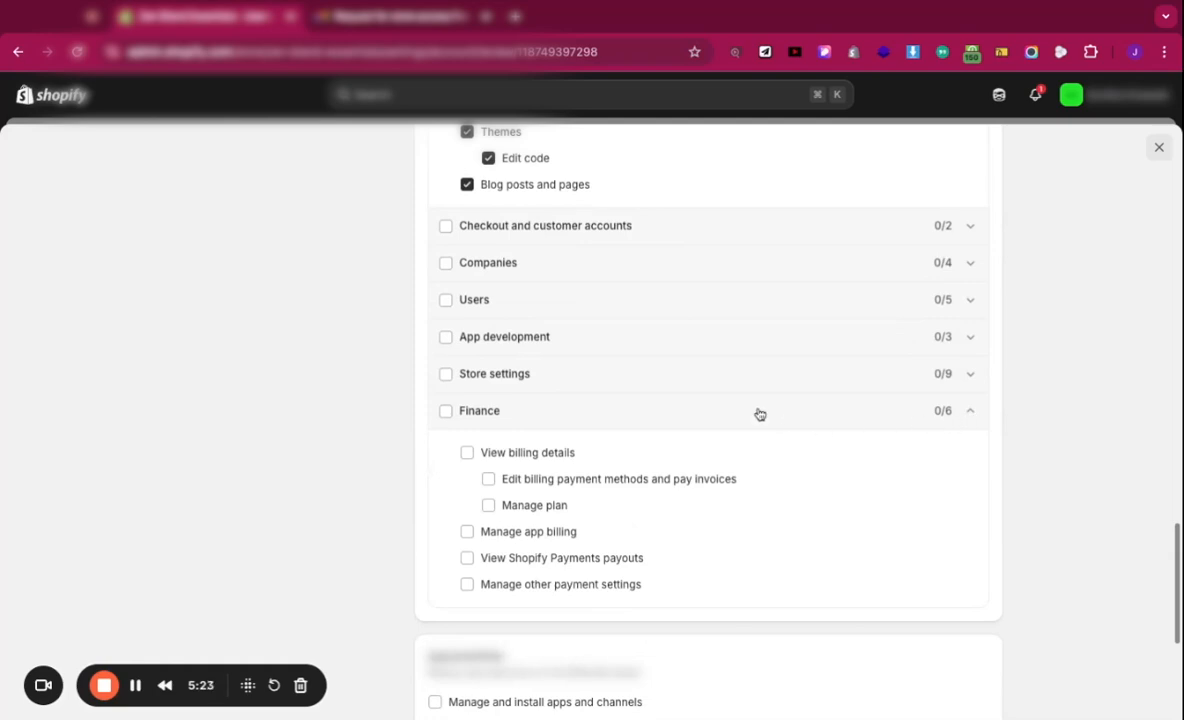
pyautogui.scroll(8, 759, 412)
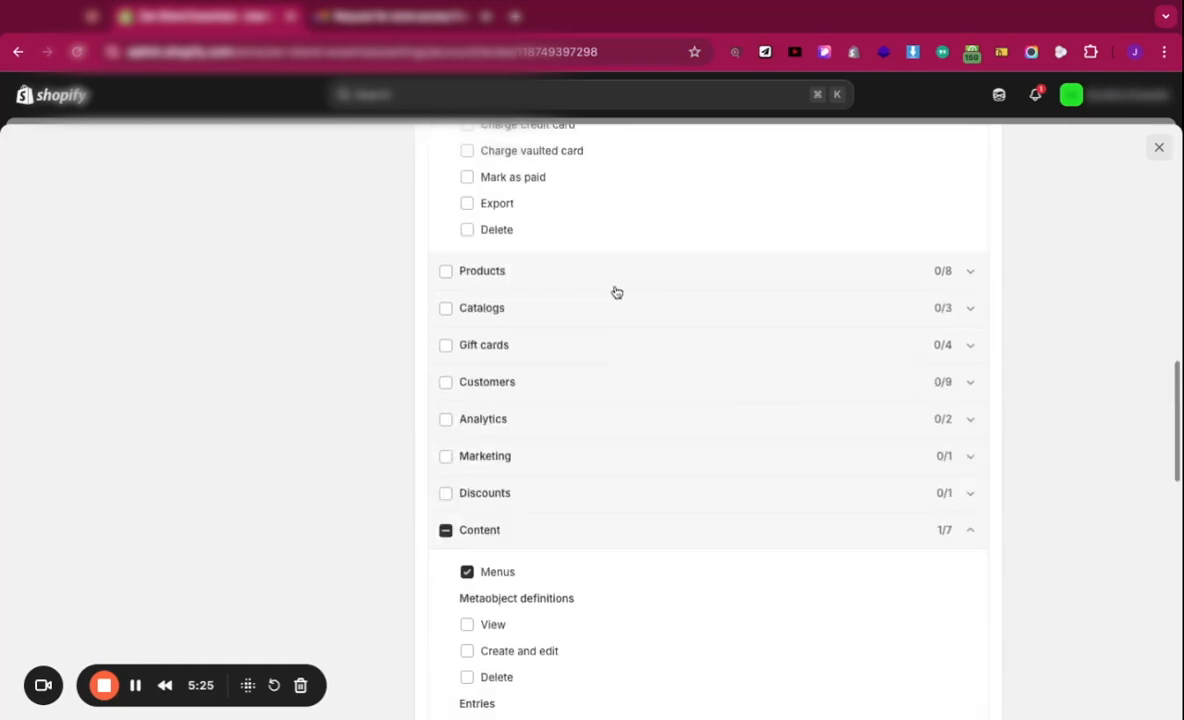
pyautogui.scroll(5, 617, 293)
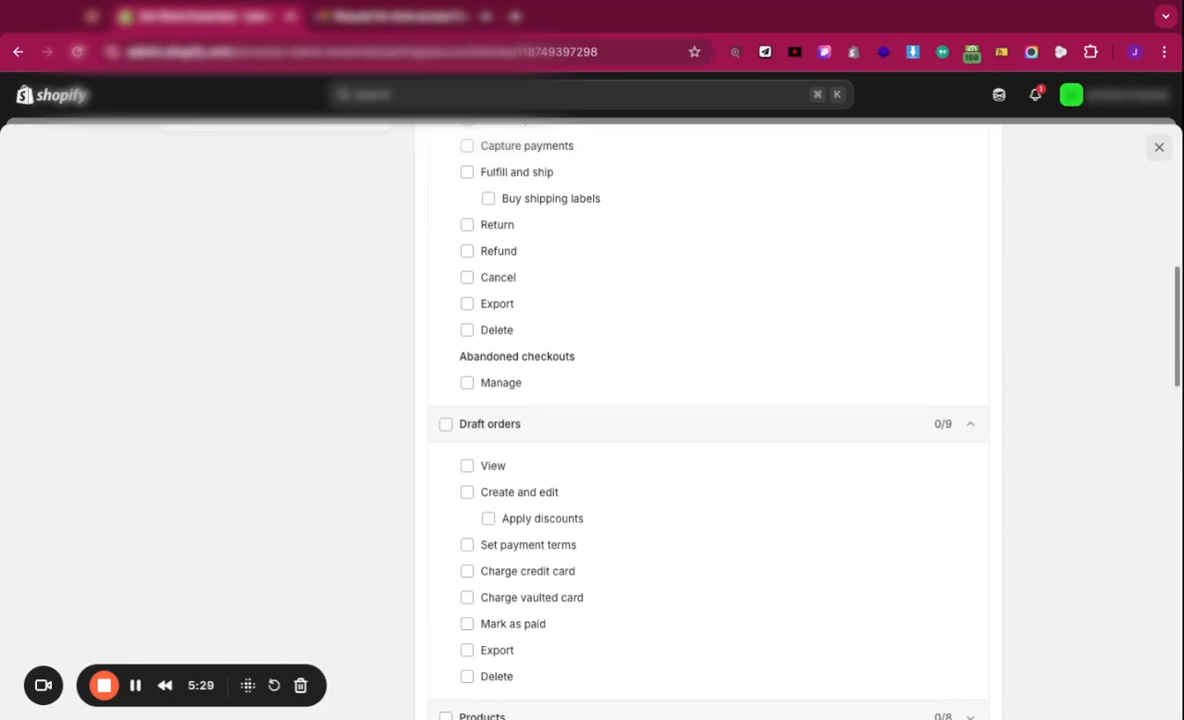
pyautogui.scroll(-3, 700, 420)
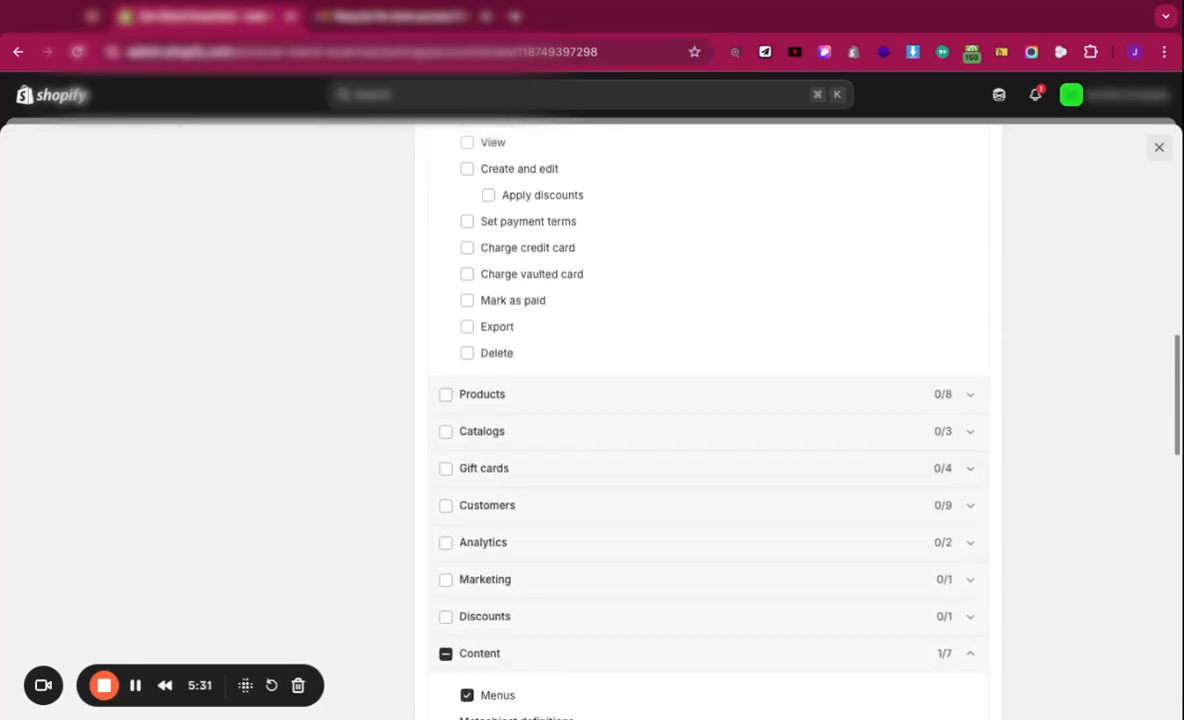
pyautogui.scroll(-1, 700, 420)
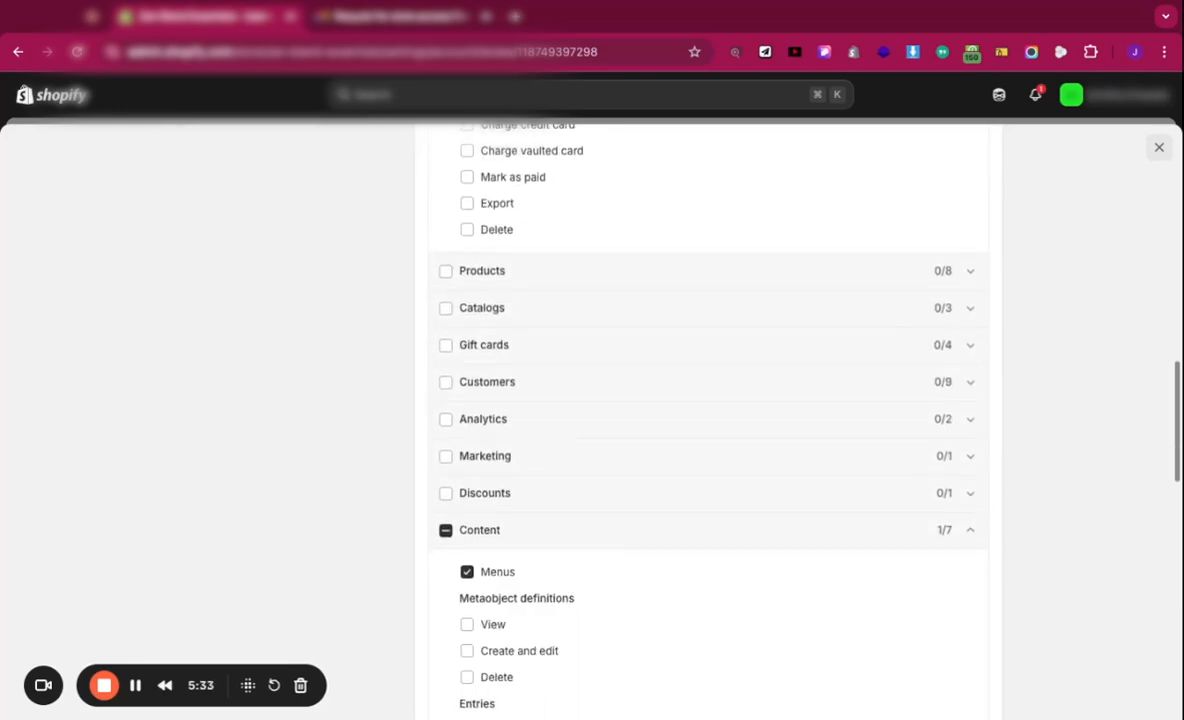
pyautogui.scroll(-4, 700, 420)
pyautogui.scroll(8, 700, 420)
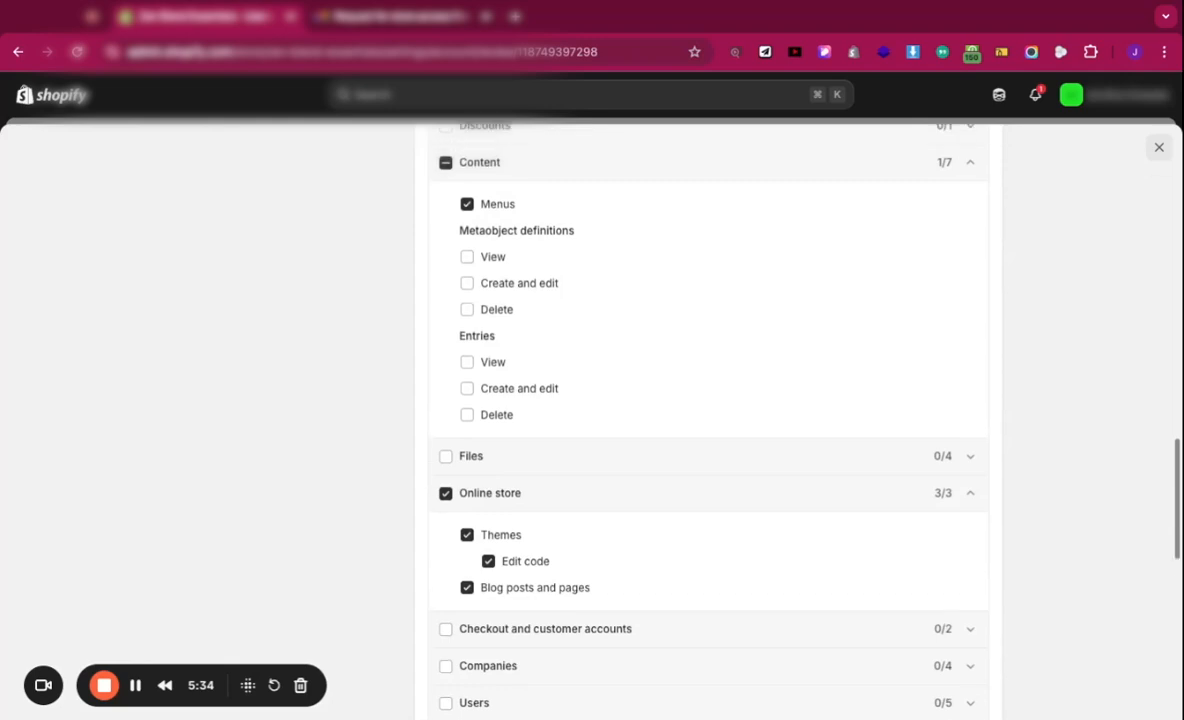
pyautogui.scroll(10, 450, 486)
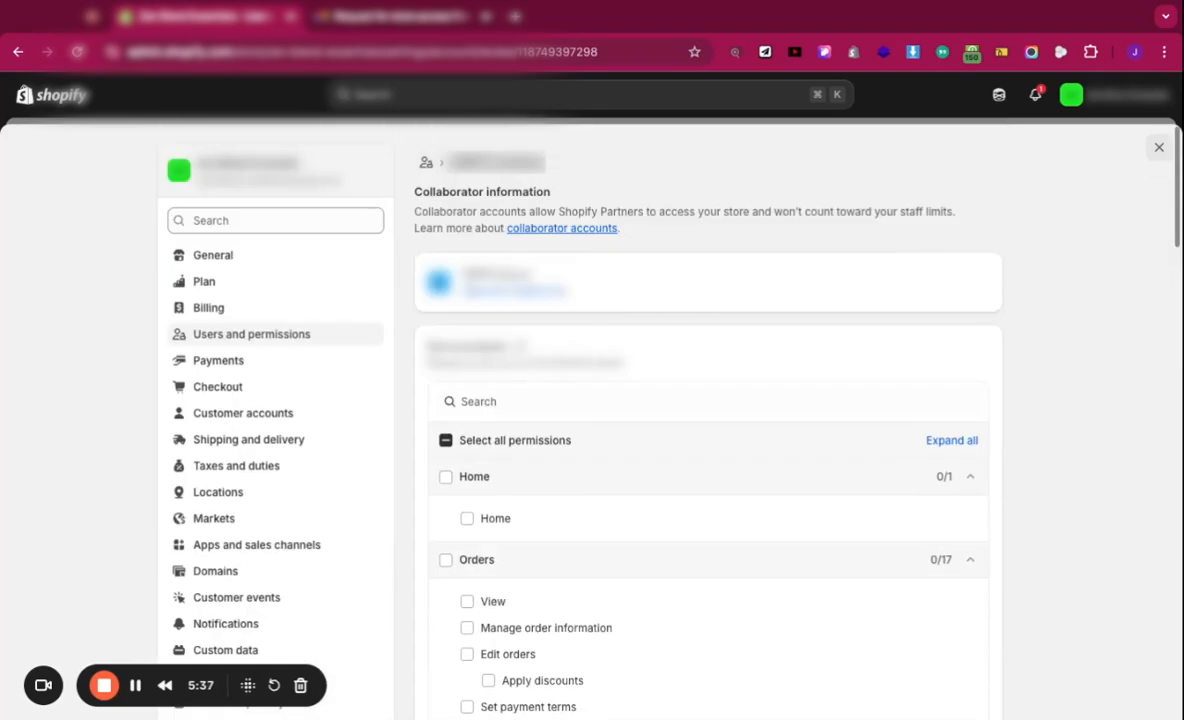
# Step: Untick Select all permissions so Online store, Content and all apps end at zero access
pyautogui.click(446, 441)
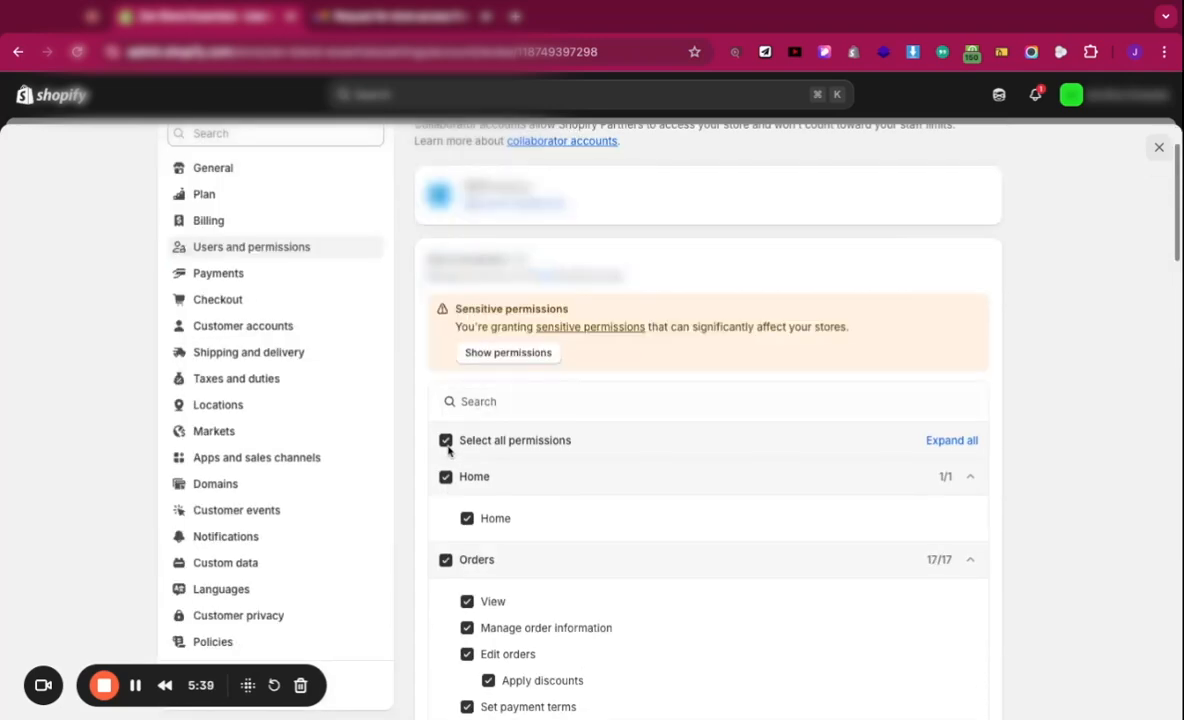
pyautogui.click(446, 442)
pyautogui.click(446, 442)
pyautogui.click(446, 441)
pyautogui.scroll(-20, 460, 440)
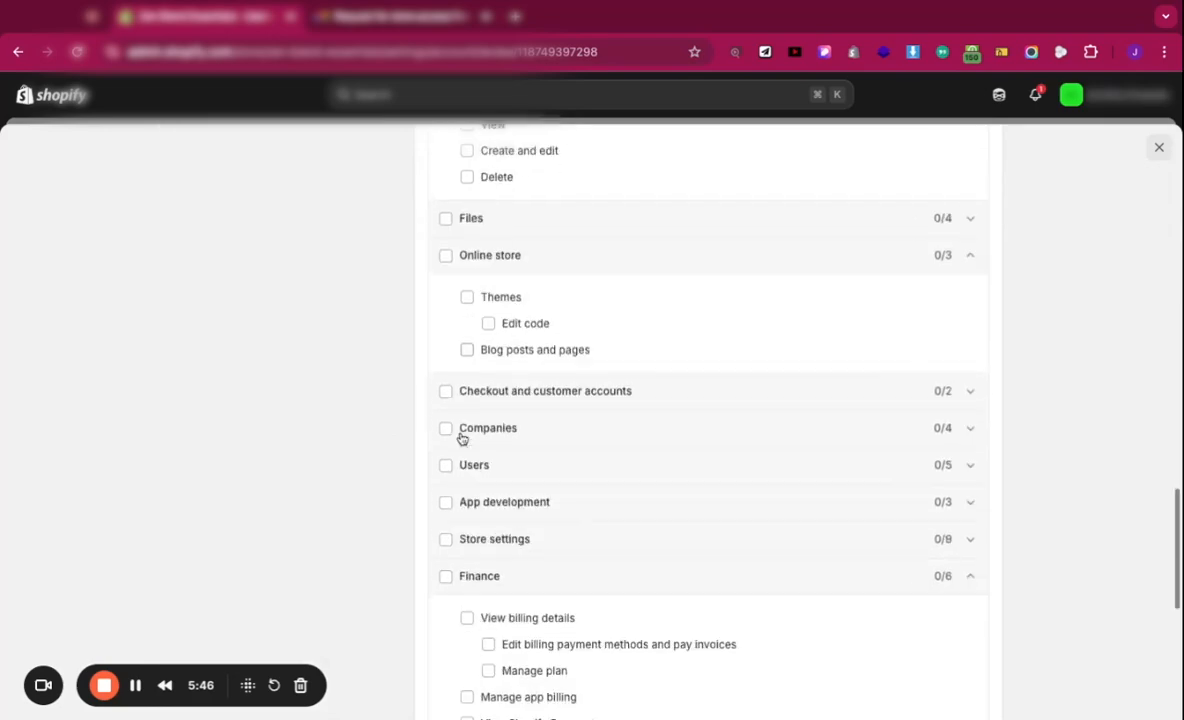
pyautogui.scroll(-5, 462, 440)
pyautogui.scroll(15, 676, 275)
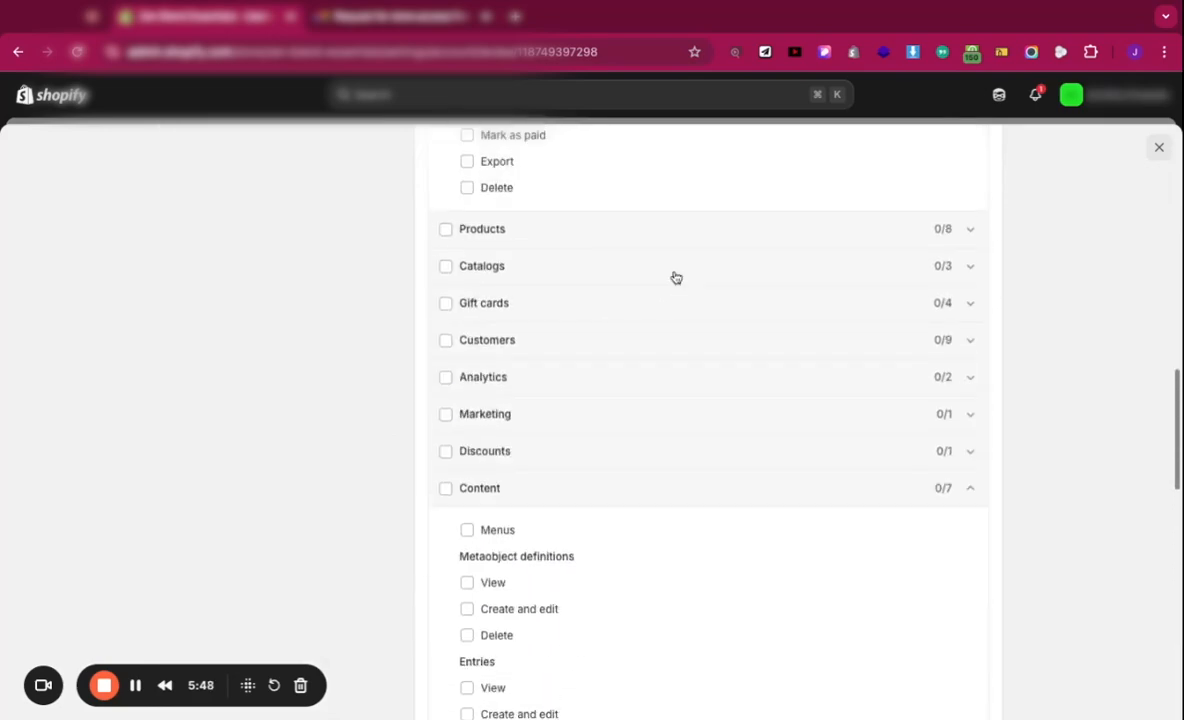
pyautogui.scroll(-15, 676, 275)
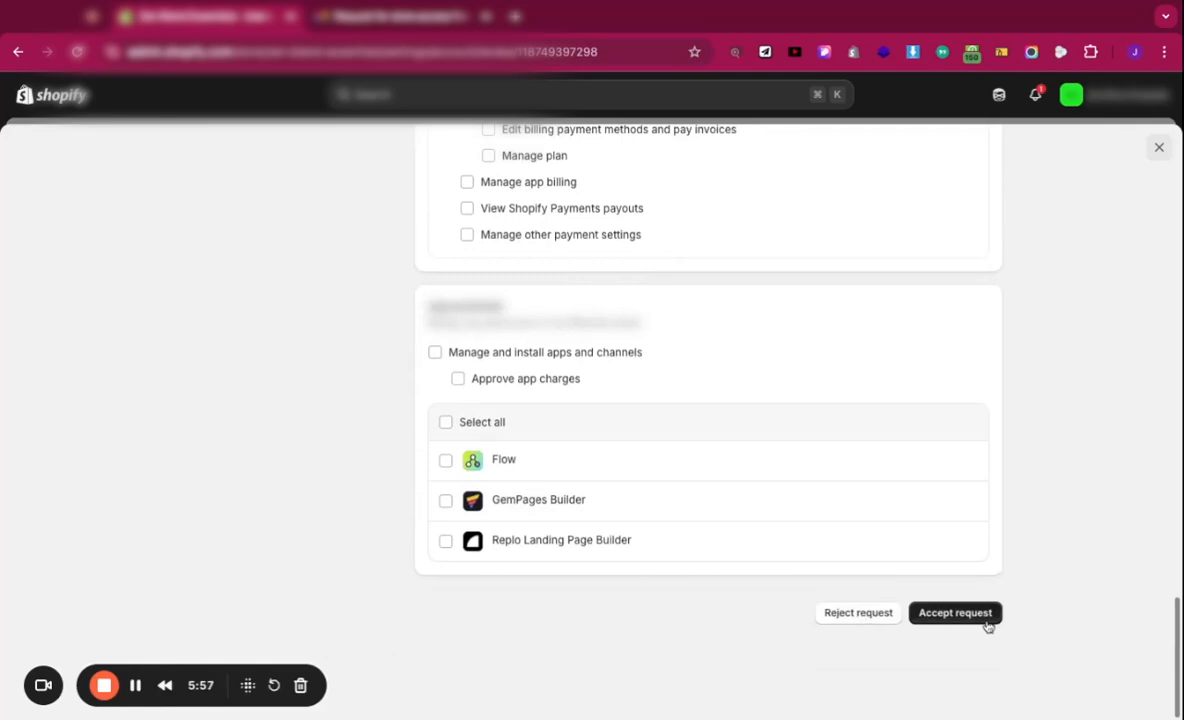
# Step: Accept the collaborator request and find the collaborator under Collaborators with No permissions
pyautogui.click(987, 625)
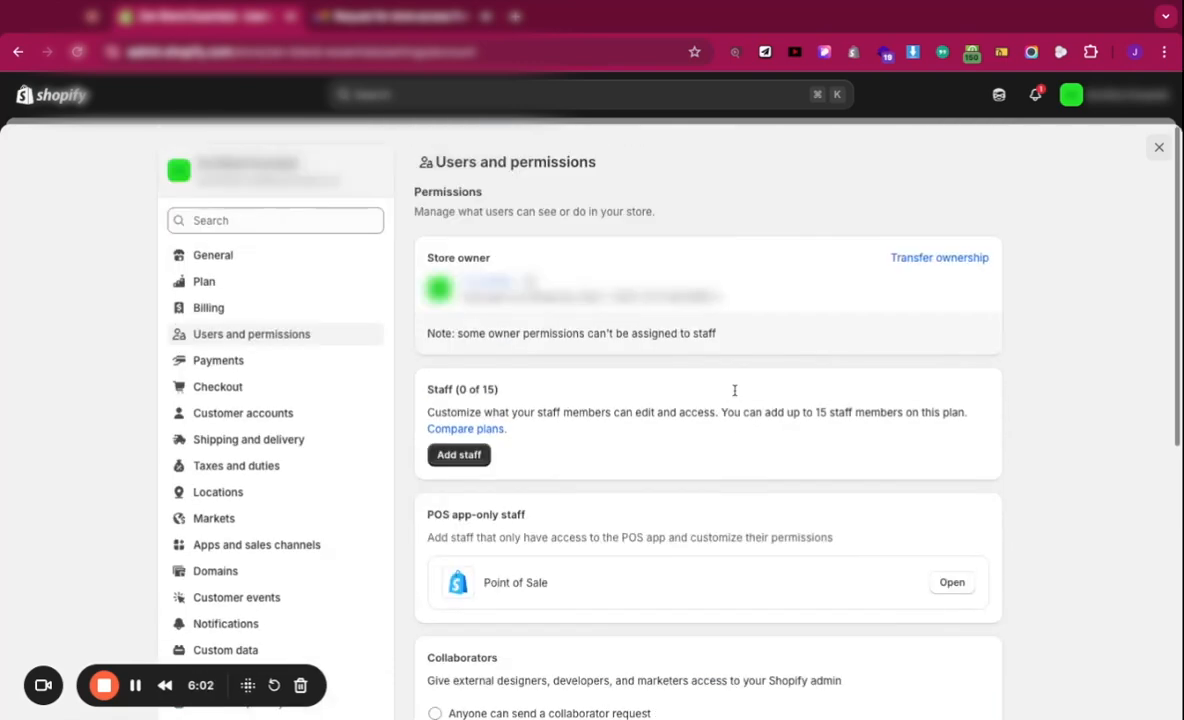
pyautogui.scroll(-5, 734, 390)
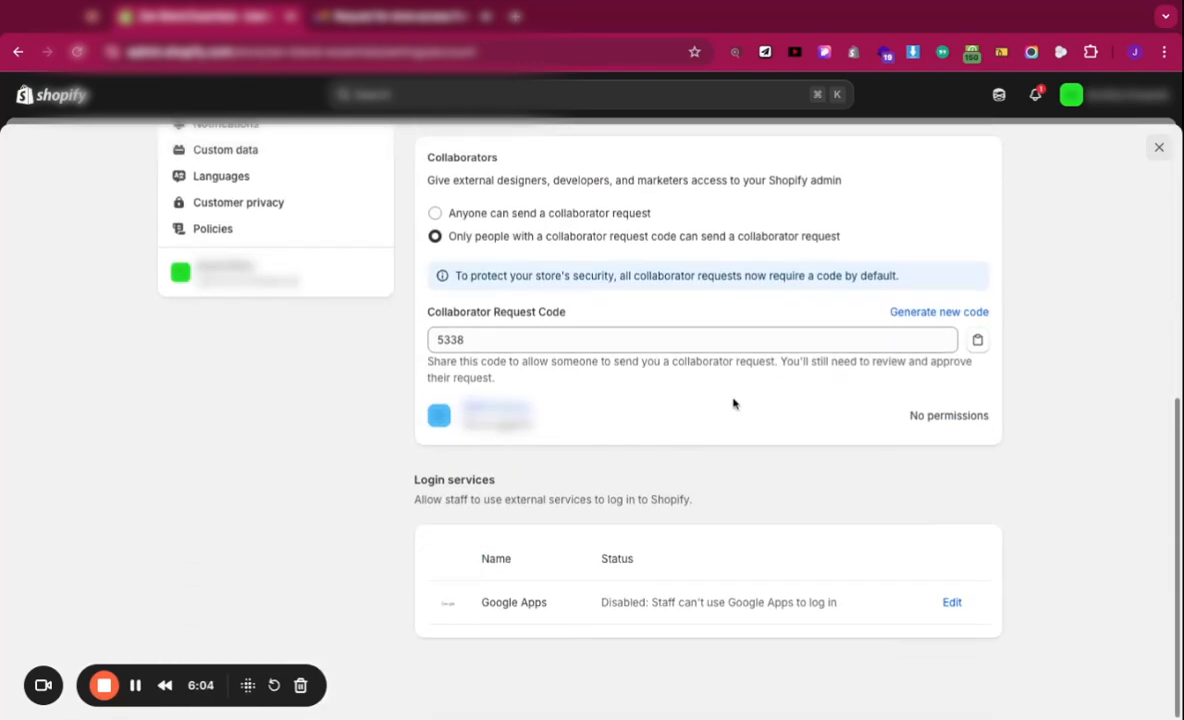